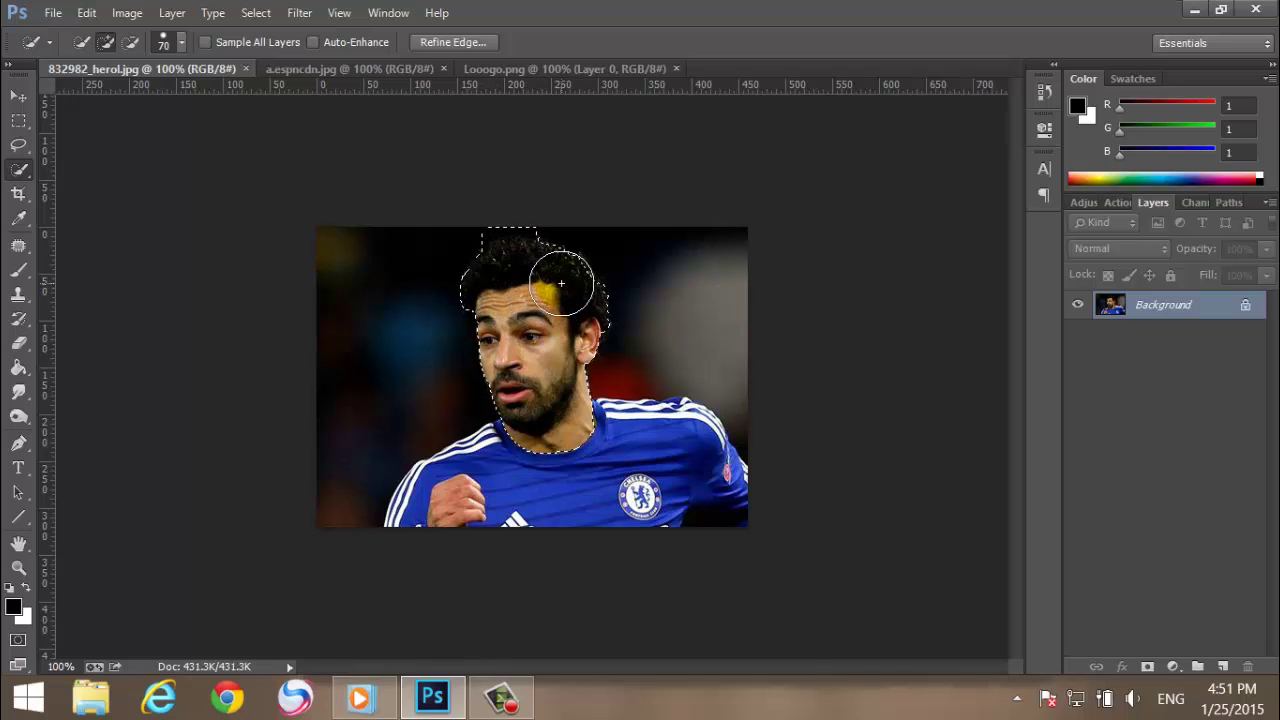
Step: Subtract the excess area above the hair from the head selection and refine its edge with Smooth 10 and Contrast 14%
{"action": "key", "text": "alt"}
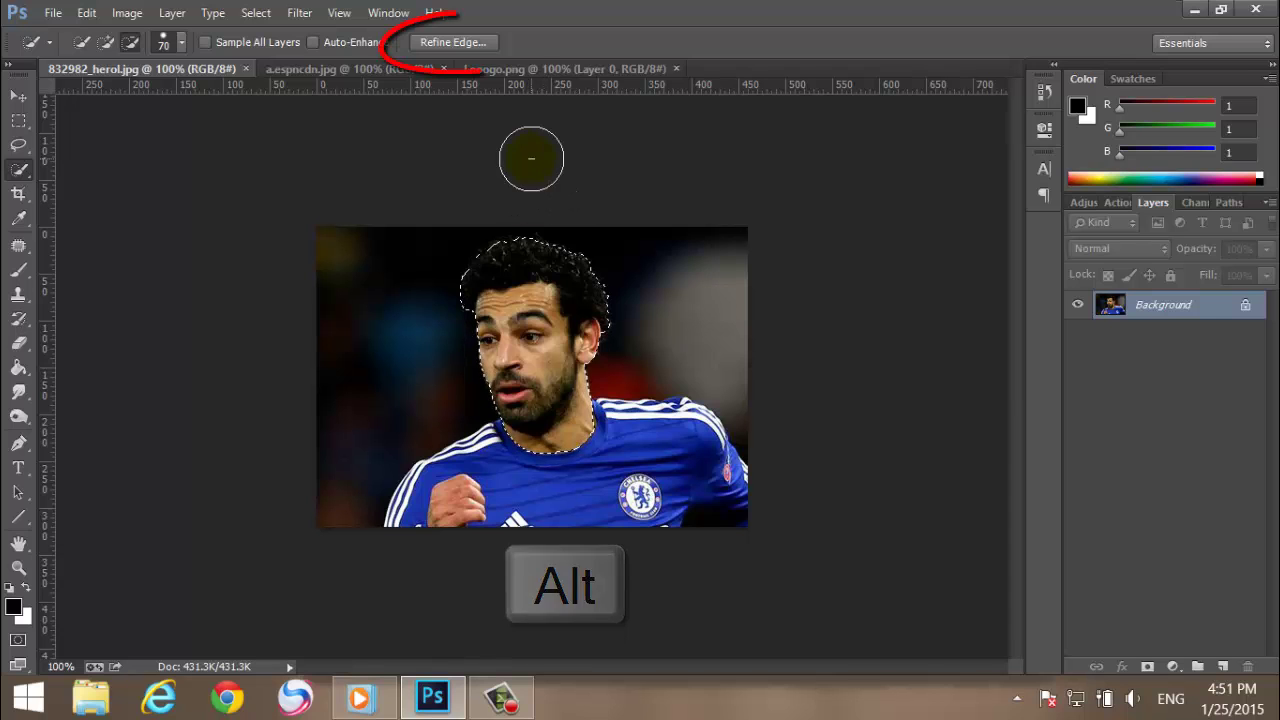
{"action": "left_click", "coordinate": [450, 42]}
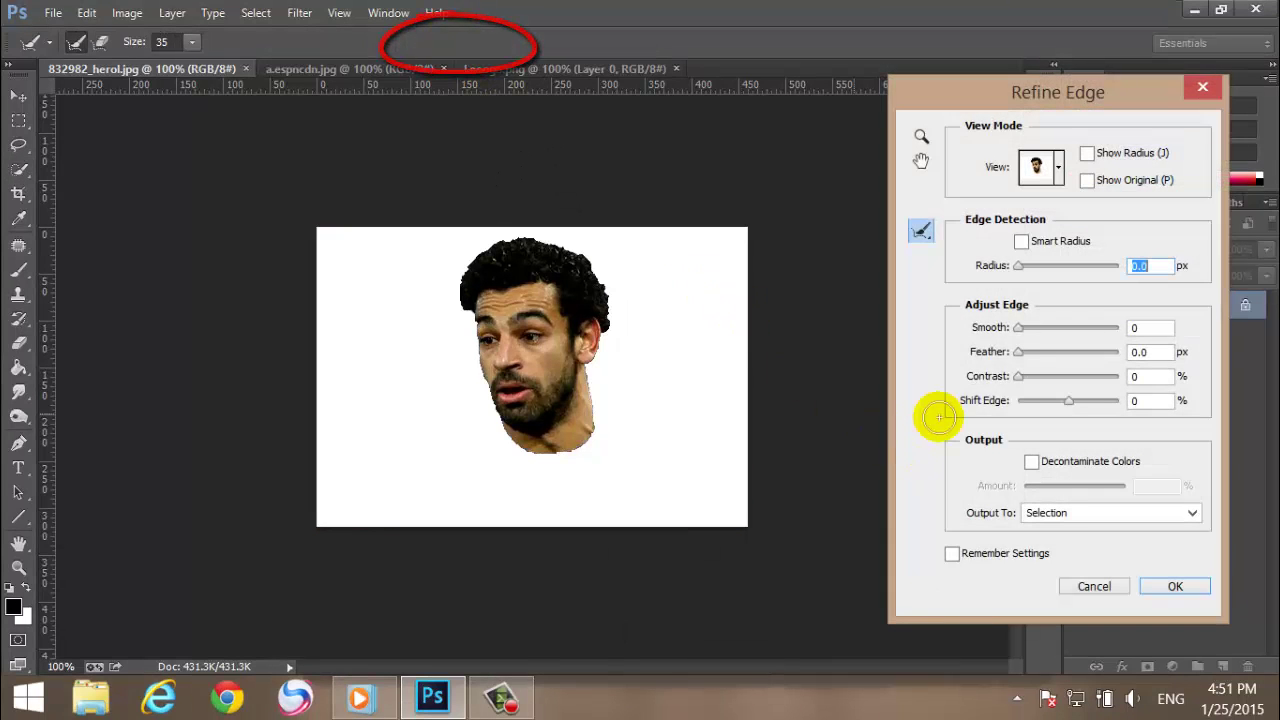
{"action": "left_click_drag", "start_coordinate": [1022, 332], "coordinate": [1025, 333]}
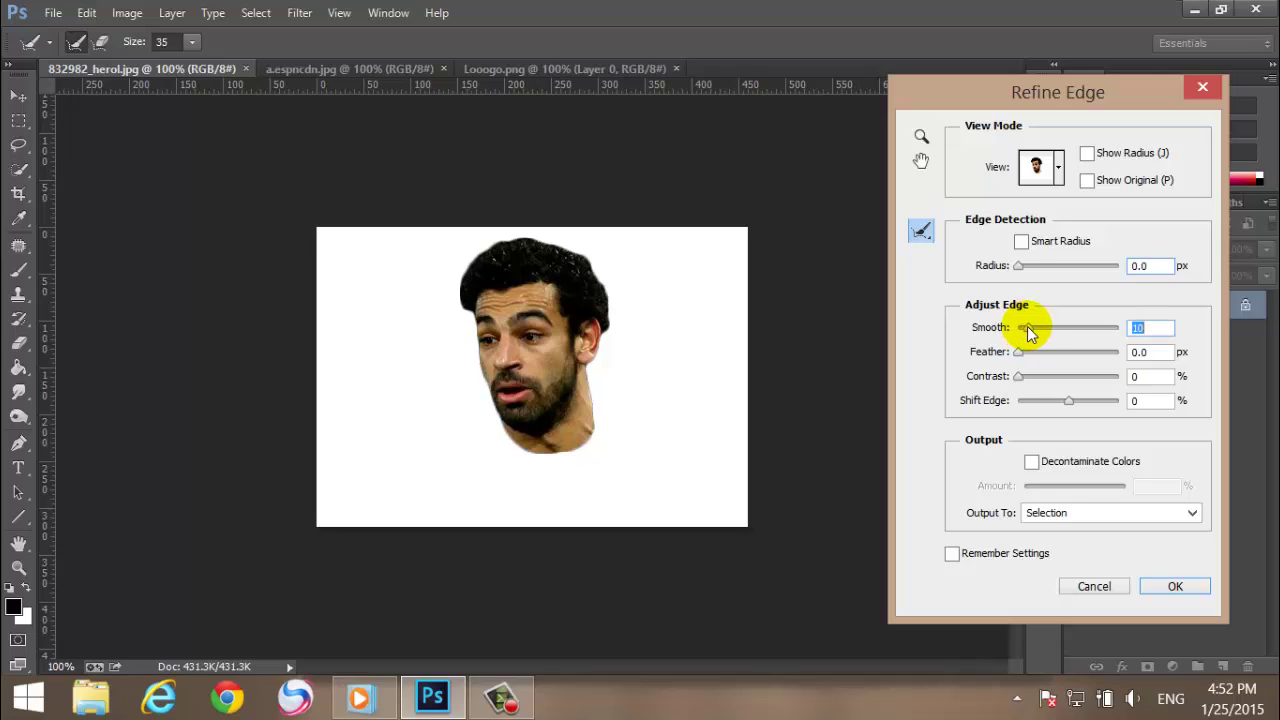
{"action": "left_click_drag", "start_coordinate": [1021, 380], "coordinate": [1030, 376]}
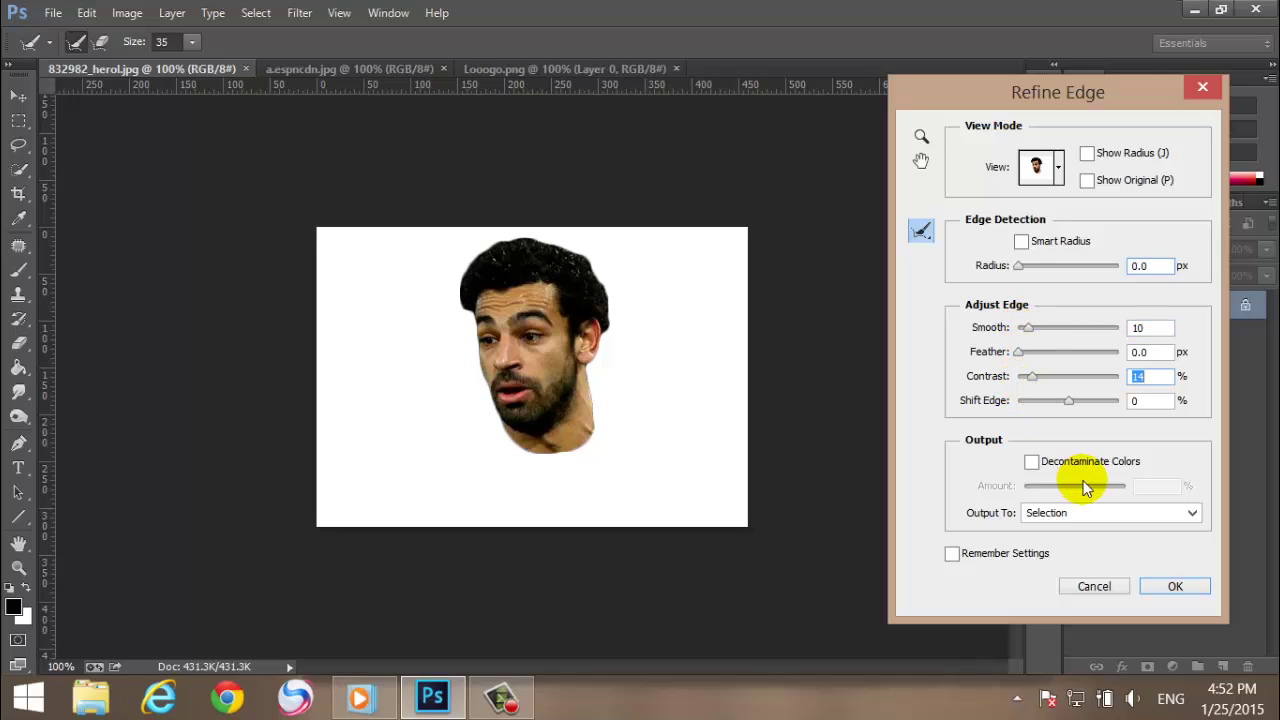
{"action": "left_click", "coordinate": [1167, 588]}
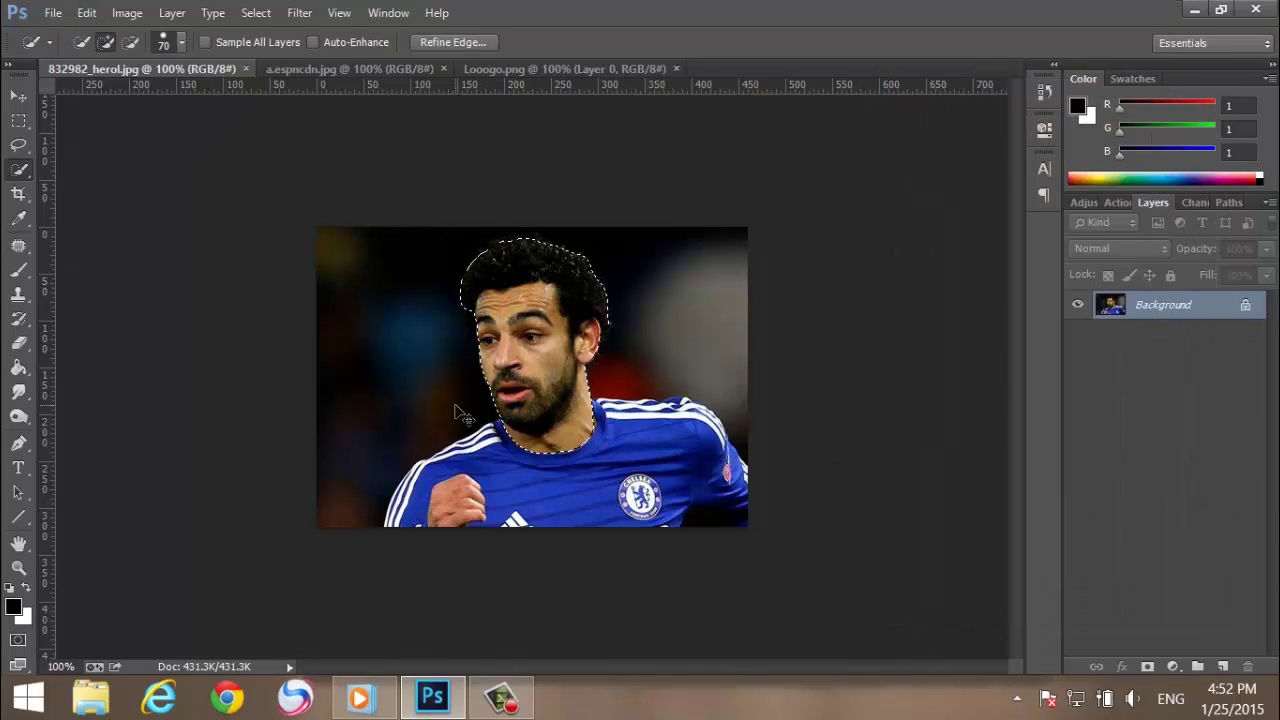
Step: Paste the selected head into a.espncdn.jpg and fit it over the white-shirted player's head, scaled to about 46% and rotated 8.77°
{"action": "left_click", "coordinate": [351, 70]}
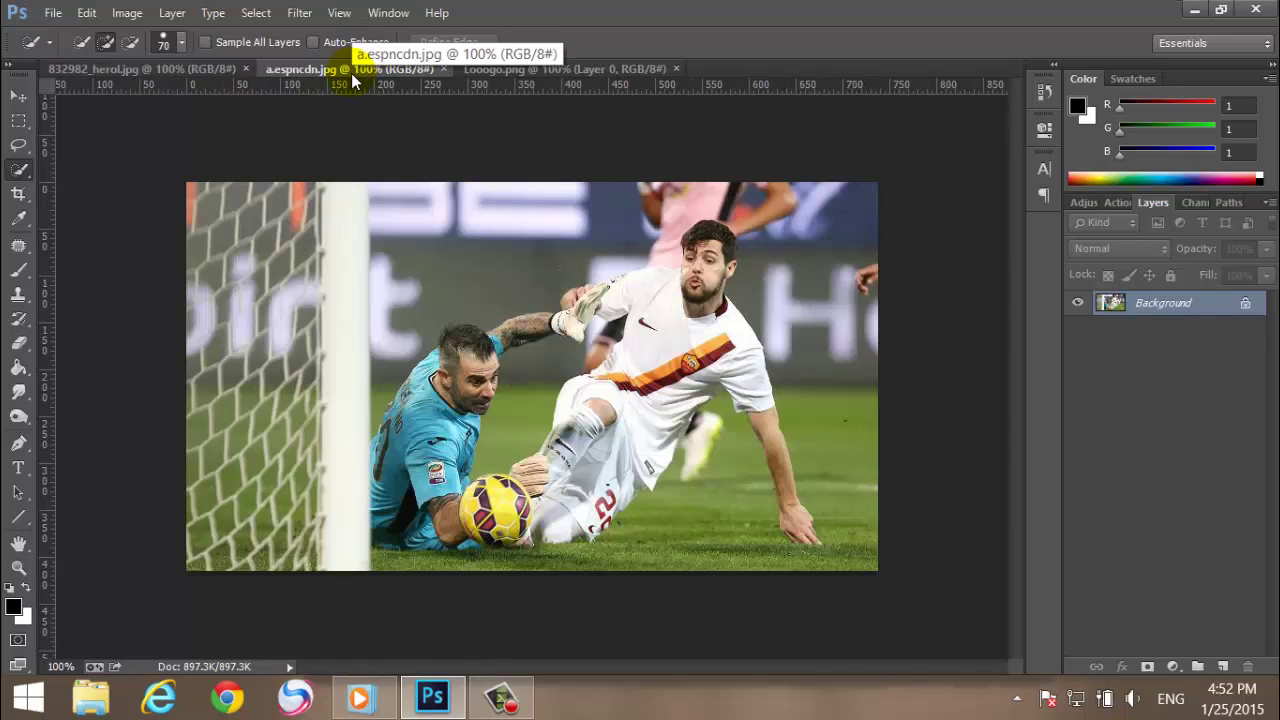
{"action": "key", "text": "ctrl+v"}
{"action": "left_click", "coordinate": [19, 95]}
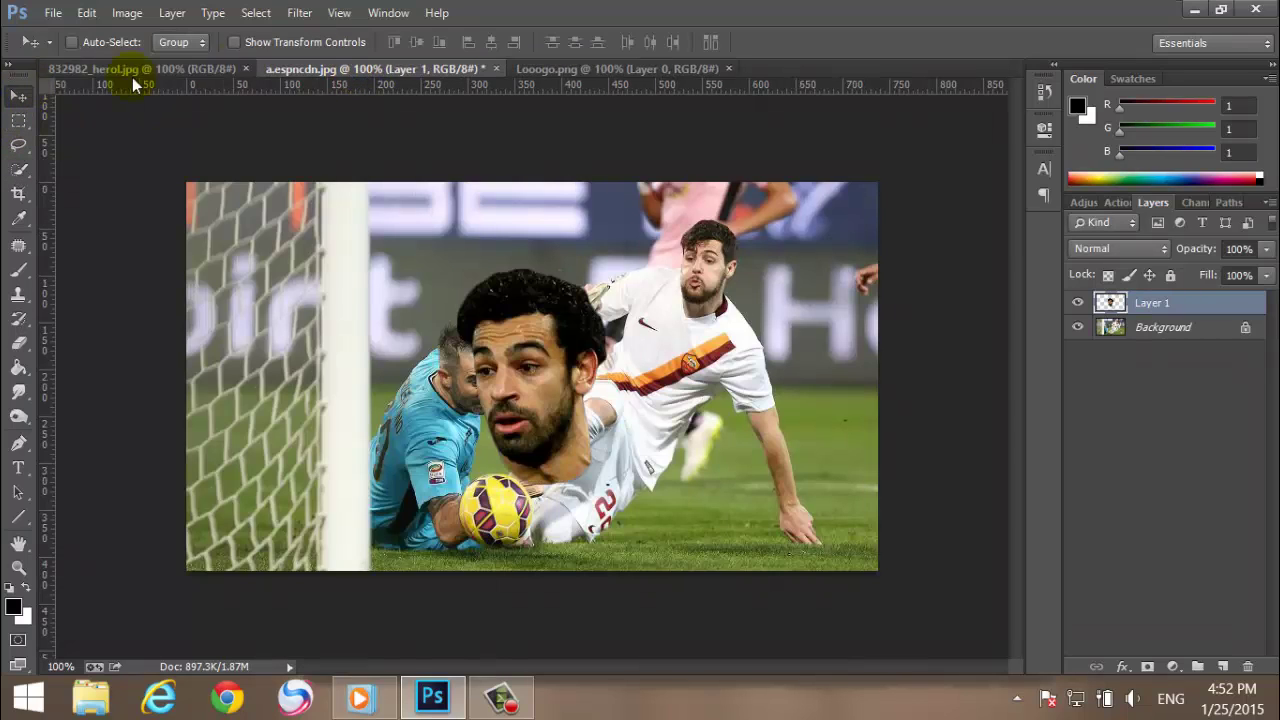
{"action": "left_click_drag", "start_coordinate": [589, 441], "coordinate": [675, 424]}
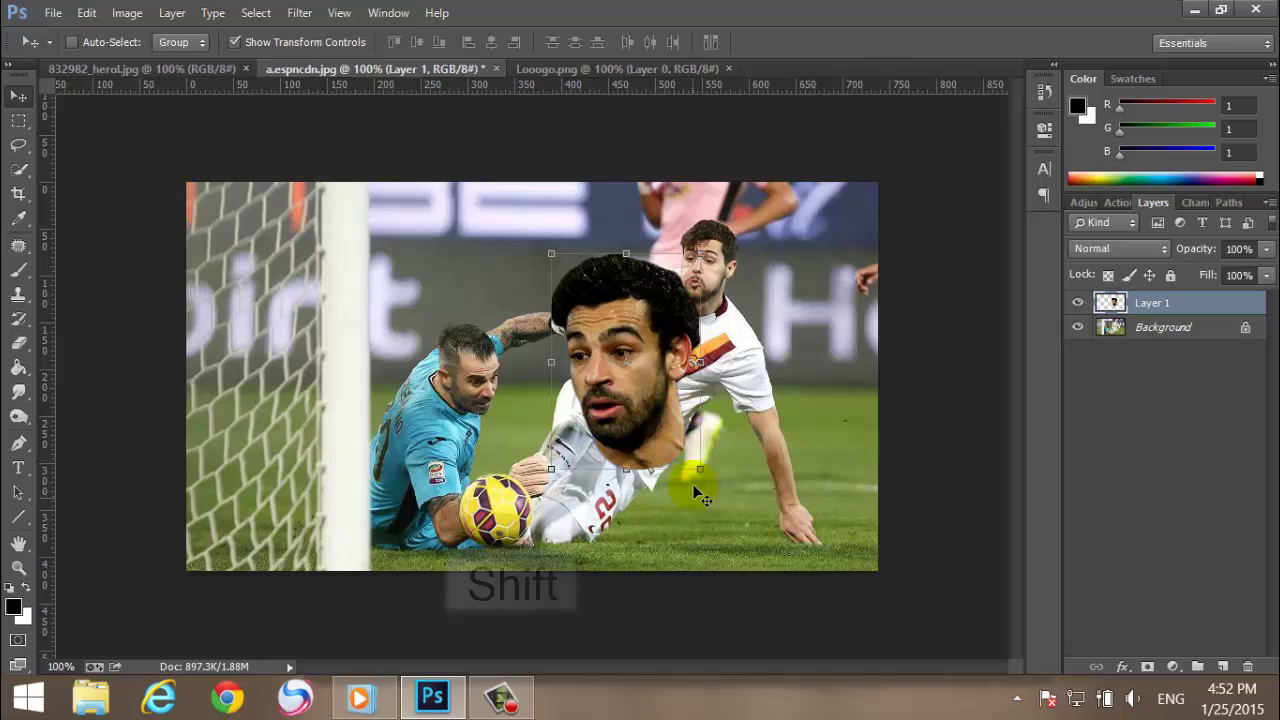
{"action": "left_click_drag", "start_coordinate": [699, 467], "coordinate": [649, 348]}
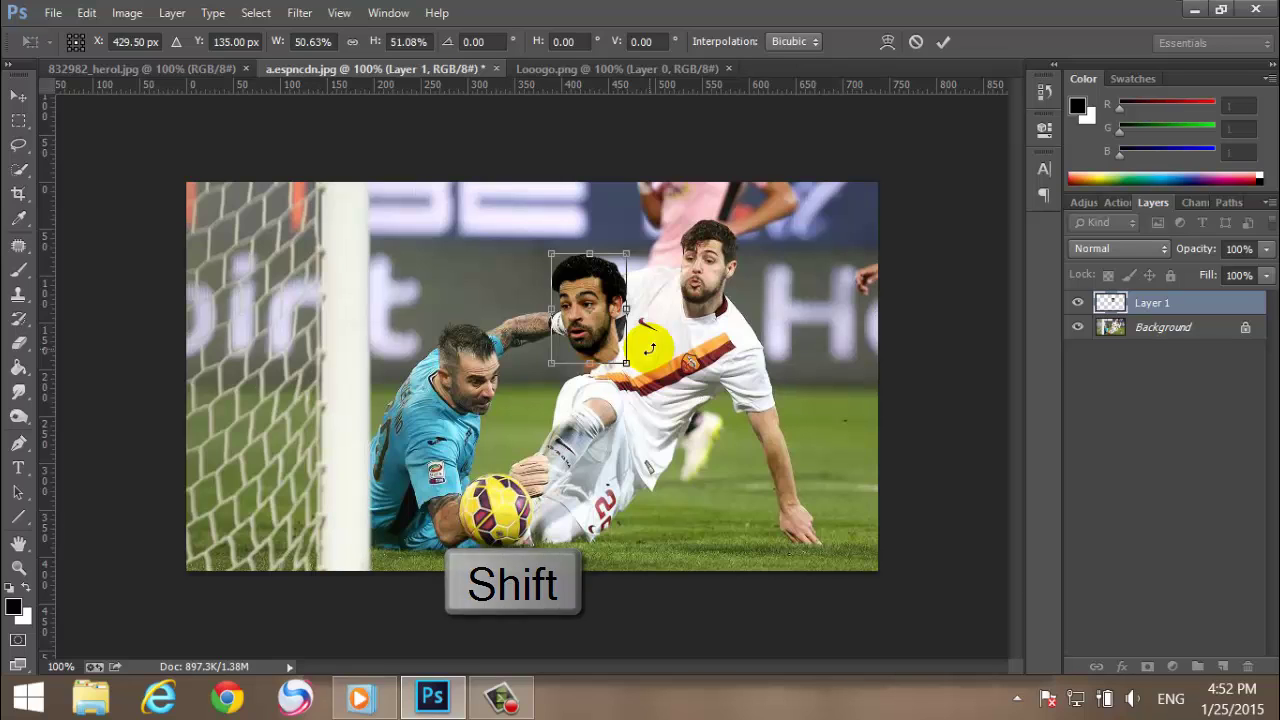
{"action": "left_click_drag", "start_coordinate": [591, 234], "coordinate": [606, 234]}
{"action": "left_click_drag", "start_coordinate": [608, 342], "coordinate": [724, 311]}
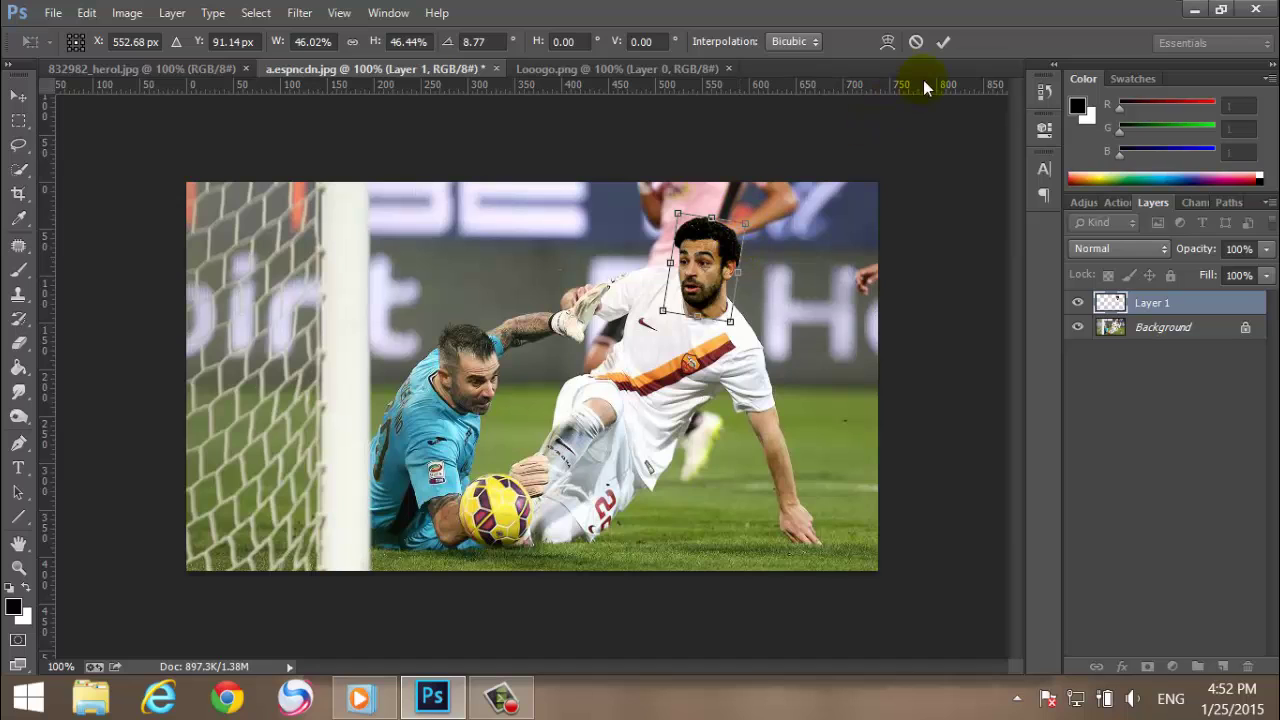
{"action": "left_click", "coordinate": [943, 43]}
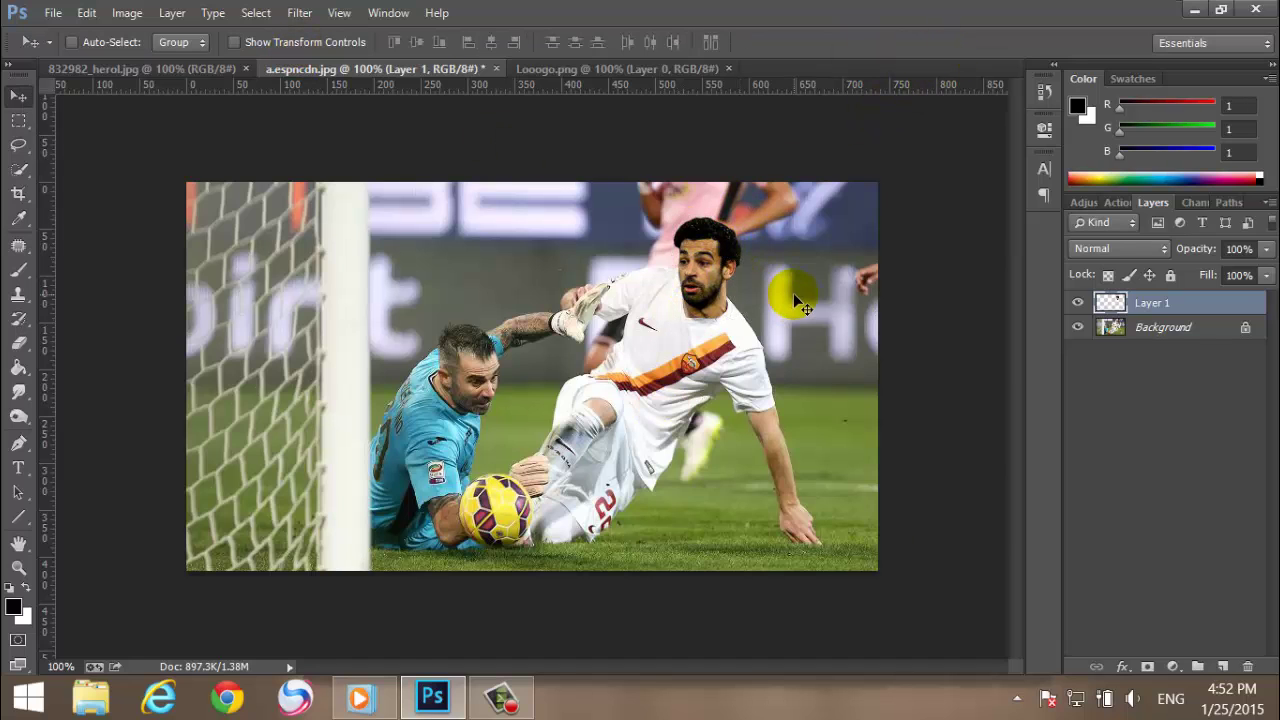
Step: Open the Liquify filter on the pasted head layer
{"action": "key", "text": "ctrl+plus"}
{"action": "left_click_drag", "start_coordinate": [595, 667], "coordinate": [645, 668]}
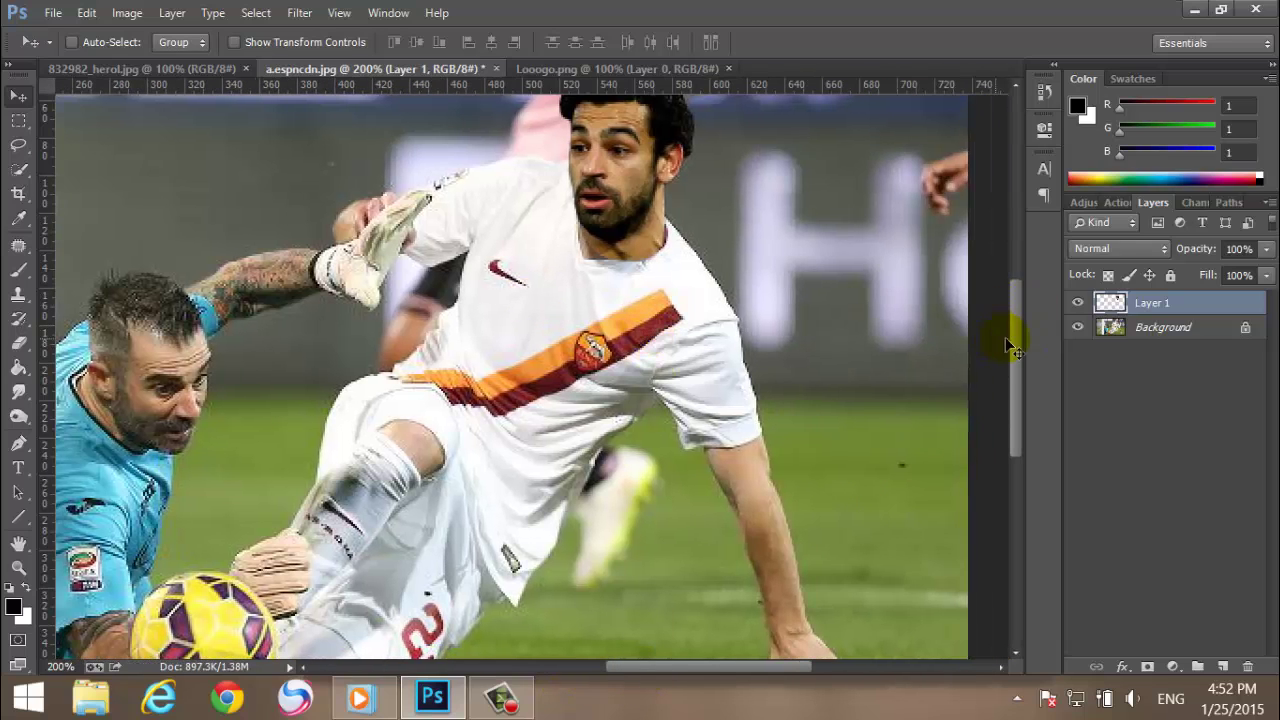
{"action": "left_click_drag", "start_coordinate": [1012, 342], "coordinate": [1023, 287]}
{"action": "key", "text": "ctrl+plus"}
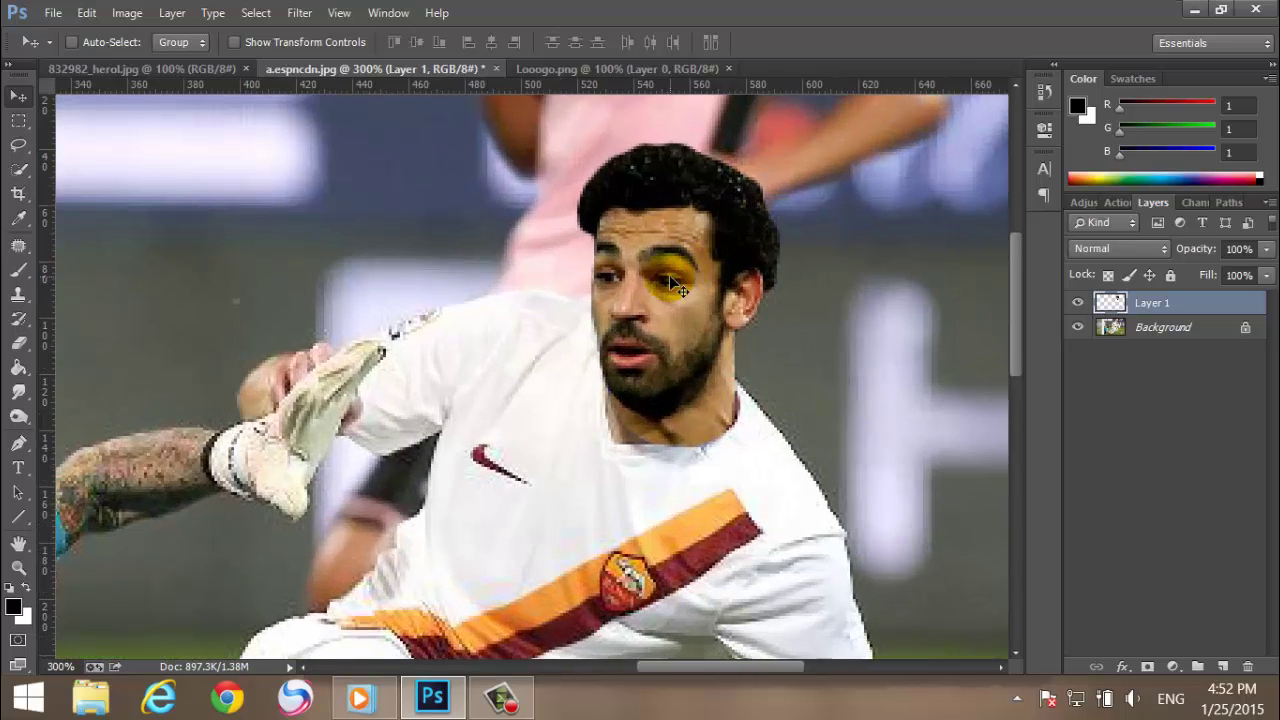
{"action": "key", "text": "ctrl+plus"}
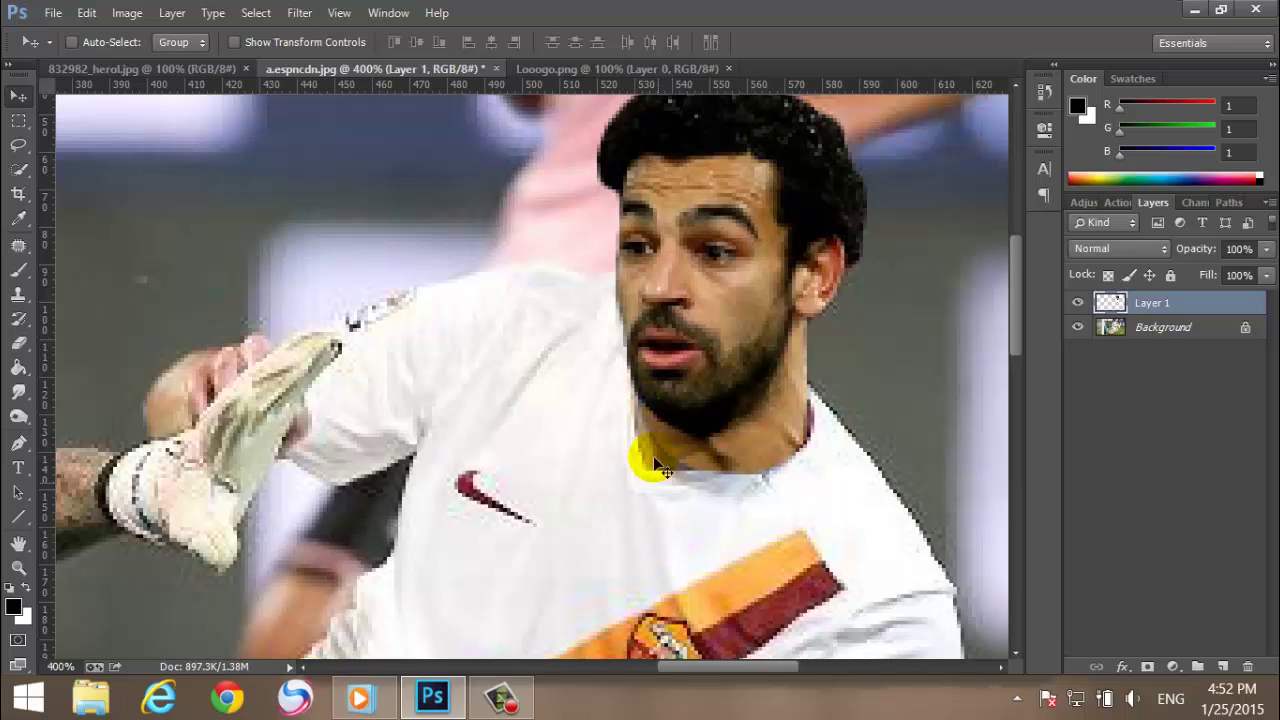
{"action": "left_click", "coordinate": [299, 12]}
{"action": "left_click", "coordinate": [340, 194]}
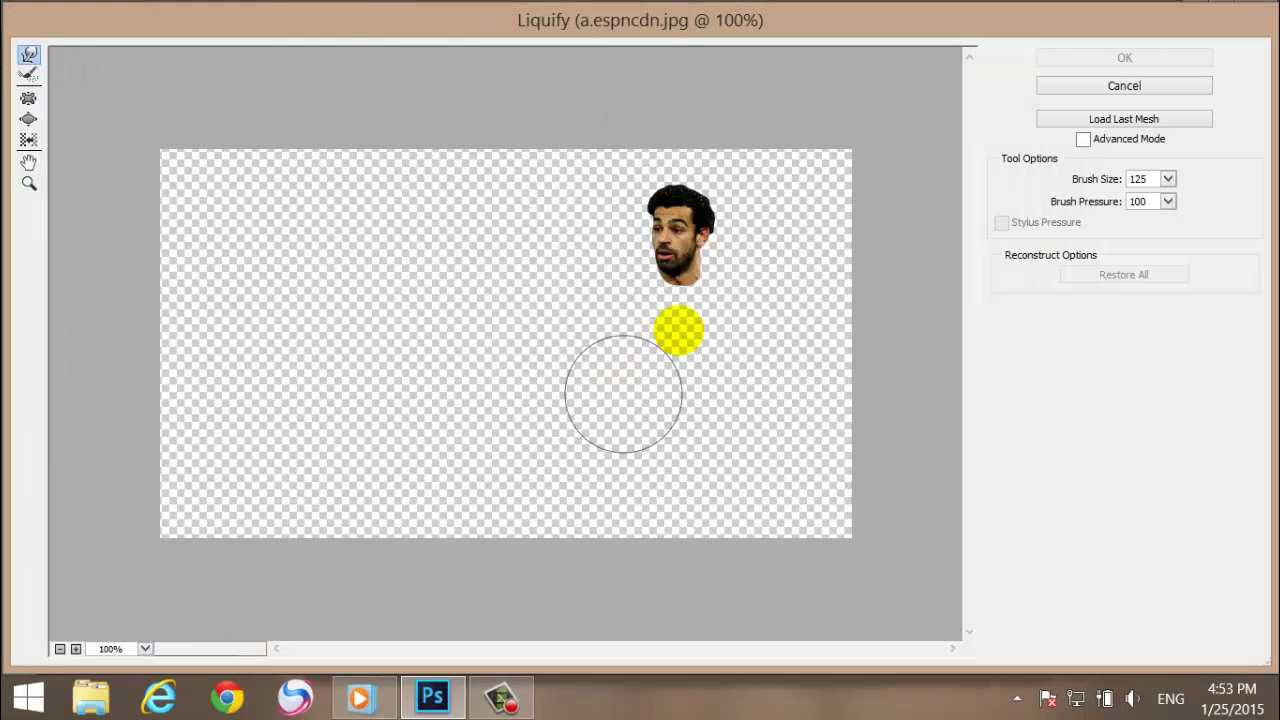
Step: Warp the lower edge of the neck to meet the shirt collar with a size 20 Liquify brush and apply the filter
{"action": "left_click", "coordinate": [77, 650]}
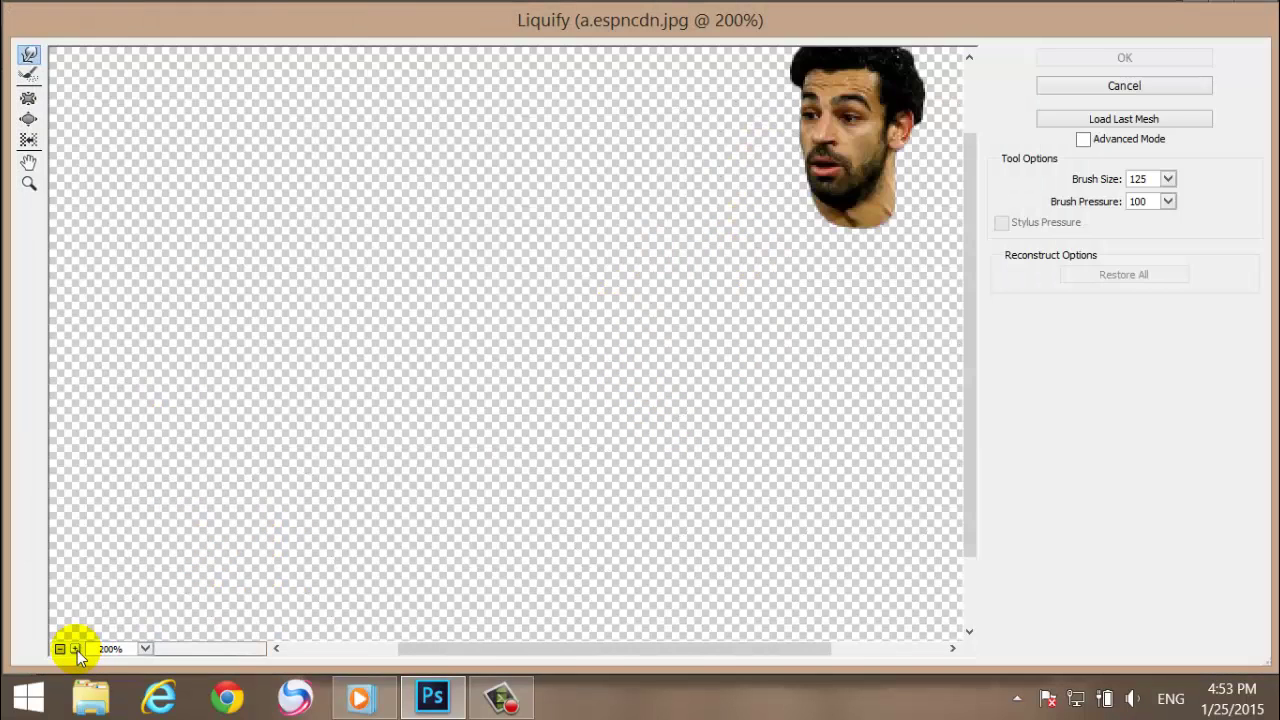
{"action": "left_click", "coordinate": [77, 650]}
{"action": "left_click_drag", "start_coordinate": [473, 650], "coordinate": [571, 650]}
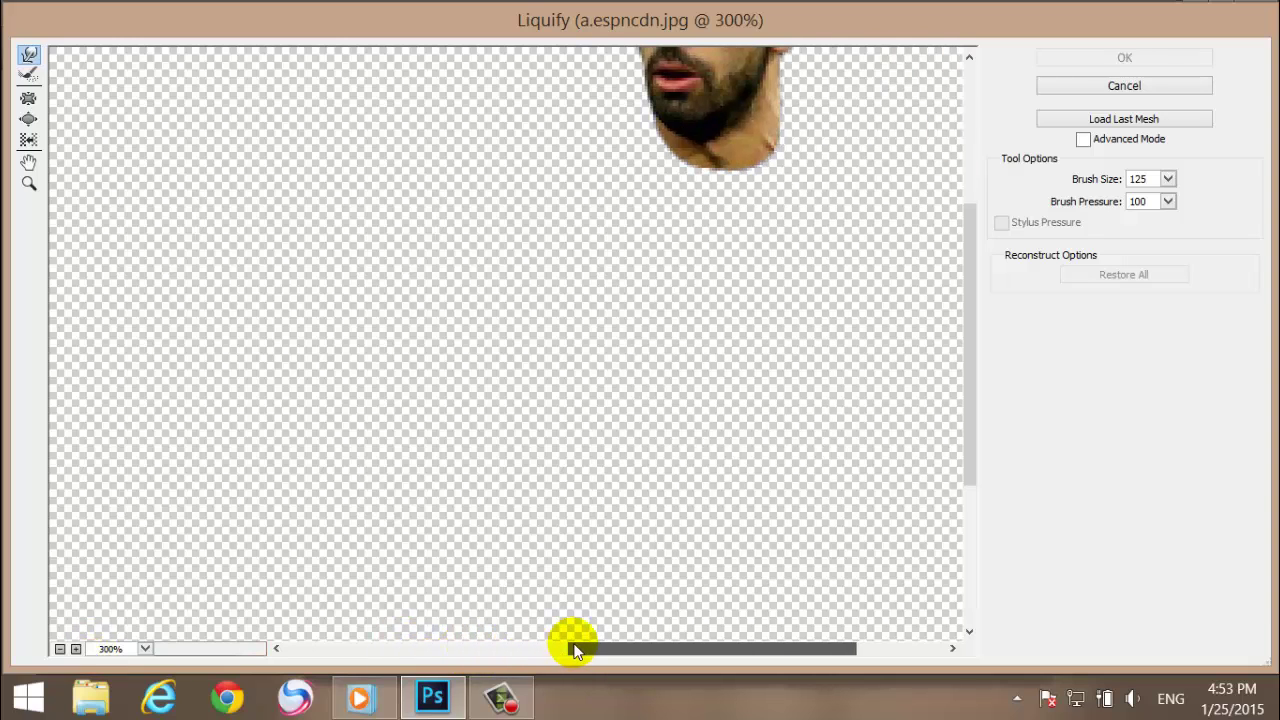
{"action": "left_click_drag", "start_coordinate": [978, 312], "coordinate": [962, 175]}
{"action": "key", "text": "bracketleft"}
{"action": "key", "text": "bracketleft"}
{"action": "key", "text": "bracketleft"}
{"action": "key", "text": "bracketleft"}
{"action": "key", "text": "bracketleft"}
{"action": "key", "text": "bracketleft"}
{"action": "key", "text": "bracketleft"}
{"action": "key", "text": "bracketleft"}
{"action": "key", "text": "bracketleft"}
{"action": "key", "text": "bracketleft"}
{"action": "key", "text": "bracketleft"}
{"action": "key", "text": "bracketleft"}
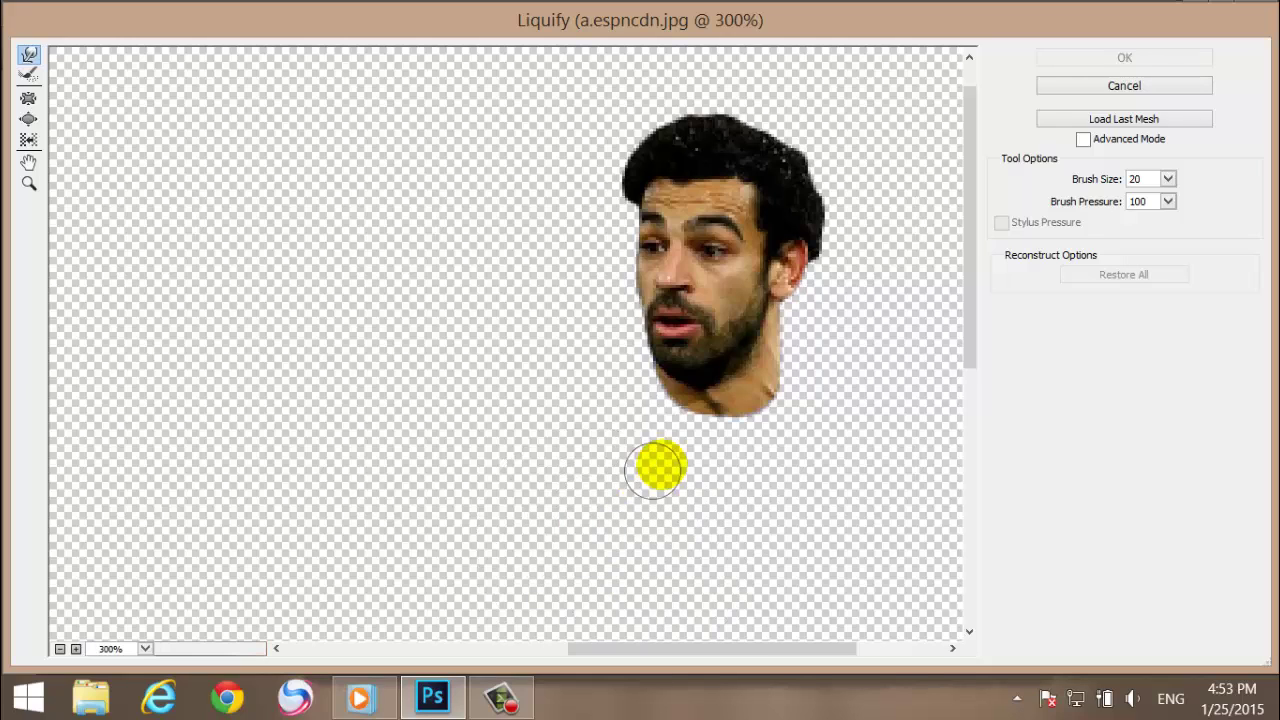
{"action": "mouse_move", "coordinate": [668, 418]}
{"action": "left_mouse_down"}
{"action": "mouse_move", "coordinate": [664, 398]}
{"action": "mouse_move", "coordinate": [679, 423]}
{"action": "left_mouse_up"}
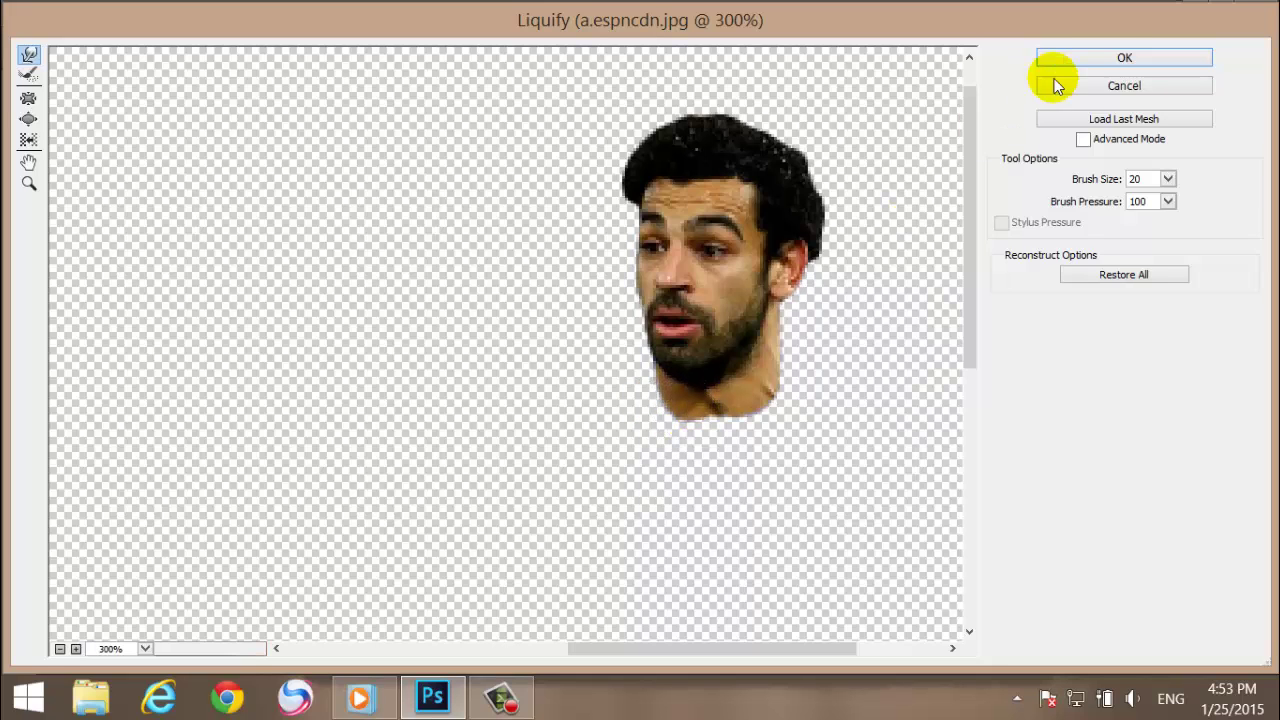
{"action": "left_click", "coordinate": [1095, 61]}
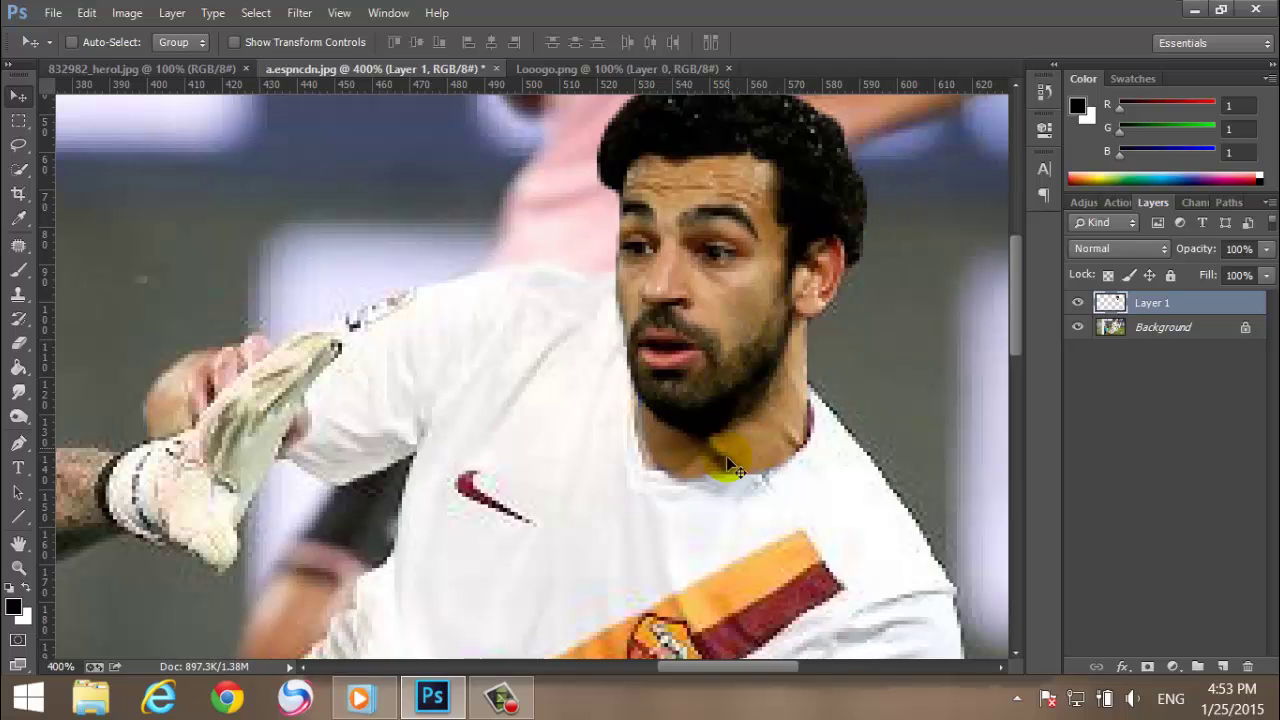
Step: Hide Layer 1 and select the shirt and collar around the neck on the Background layer using Quick Selection at brush size 35
{"action": "left_click", "coordinate": [1077, 302]}
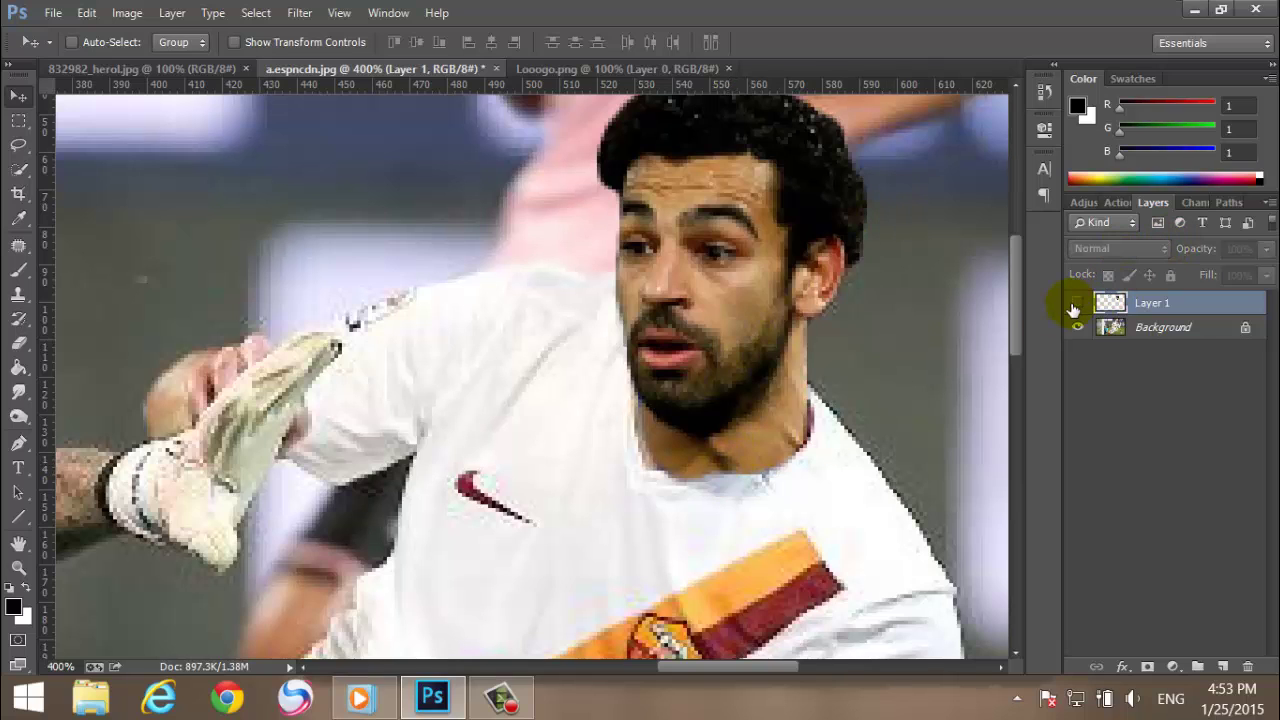
{"action": "left_click", "coordinate": [1170, 330]}
{"action": "left_click", "coordinate": [20, 171]}
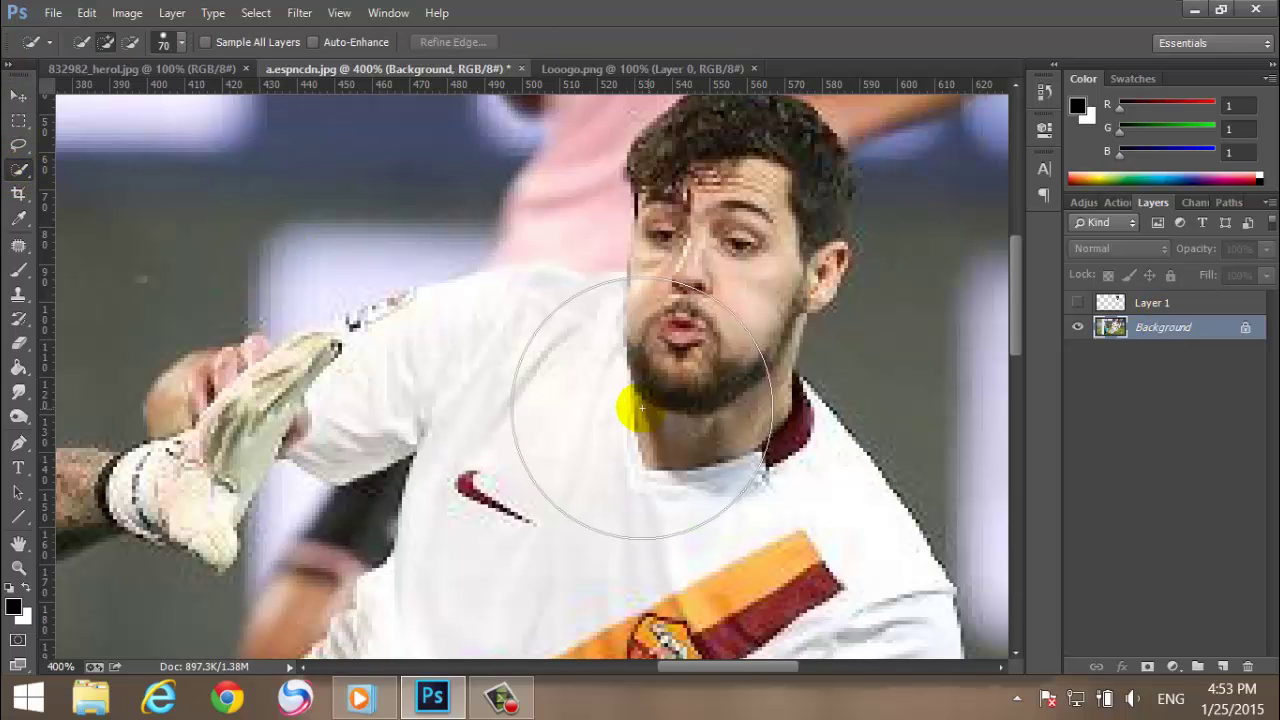
{"action": "key", "text": "bracketleft"}
{"action": "key", "text": "bracketleft"}
{"action": "key", "text": "bracketleft"}
{"action": "key", "text": "bracketleft"}
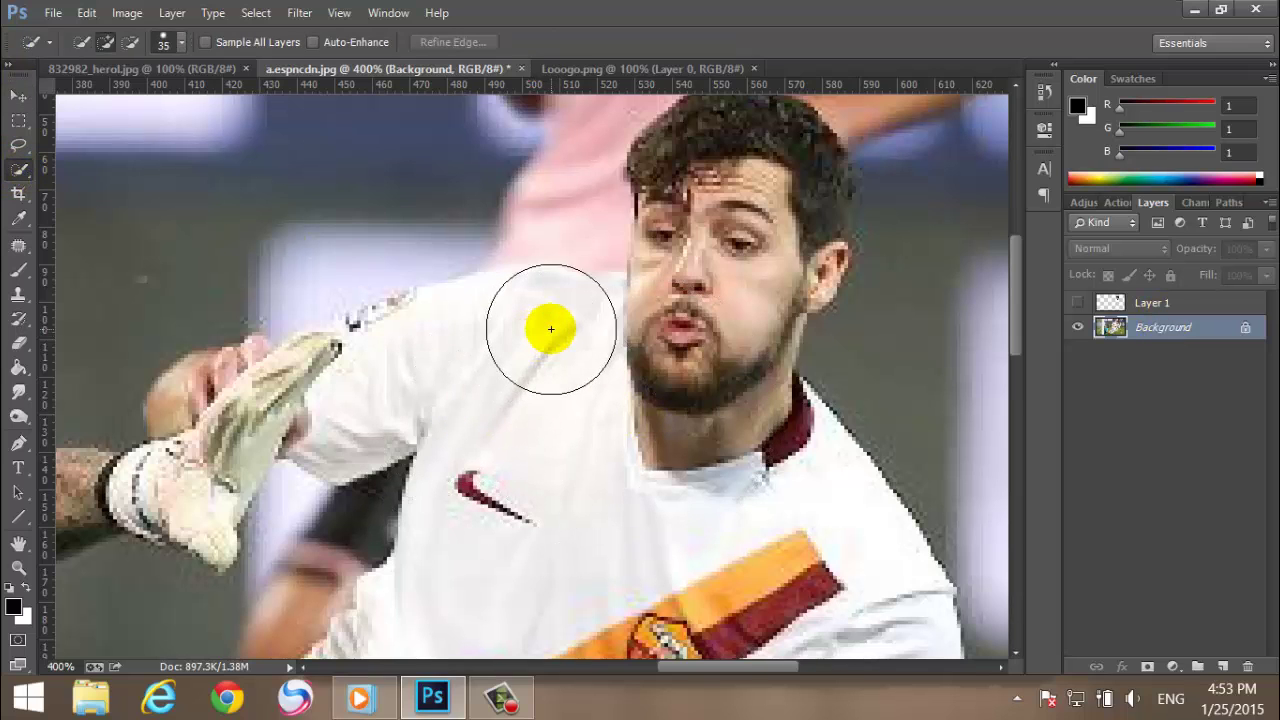
{"action": "mouse_move", "coordinate": [543, 329]}
{"action": "left_mouse_down"}
{"action": "mouse_move", "coordinate": [524, 368]}
{"action": "mouse_move", "coordinate": [671, 512]}
{"action": "mouse_move", "coordinate": [826, 498]}
{"action": "mouse_move", "coordinate": [858, 446]}
{"action": "mouse_move", "coordinate": [864, 420]}
{"action": "mouse_move", "coordinate": [854, 449]}
{"action": "mouse_move", "coordinate": [815, 478]}
{"action": "mouse_move", "coordinate": [753, 477]}
{"action": "mouse_move", "coordinate": [725, 449]}
{"action": "mouse_move", "coordinate": [610, 271]}
{"action": "mouse_move", "coordinate": [701, 287]}
{"action": "mouse_move", "coordinate": [641, 247]}
{"action": "mouse_move", "coordinate": [640, 206]}
{"action": "mouse_move", "coordinate": [595, 198]}
{"action": "mouse_move", "coordinate": [538, 238]}
{"action": "mouse_move", "coordinate": [555, 247]}
{"action": "mouse_move", "coordinate": [475, 236]}
{"action": "mouse_move", "coordinate": [545, 289]}
{"action": "mouse_move", "coordinate": [575, 294]}
{"action": "mouse_move", "coordinate": [491, 263]}
{"action": "left_mouse_up"}
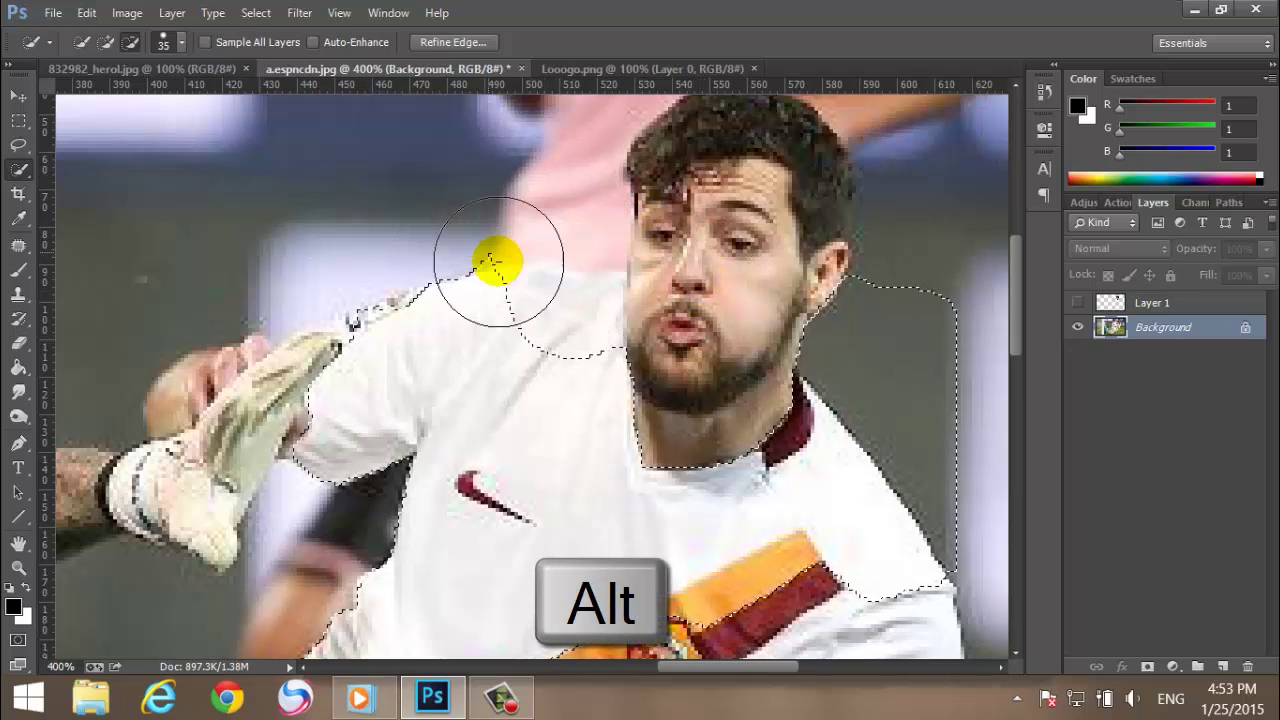
Step: Show Layer 1 again, clear the part of it inside the shirt and collar selection, and deselect
{"action": "left_click", "coordinate": [1077, 302]}
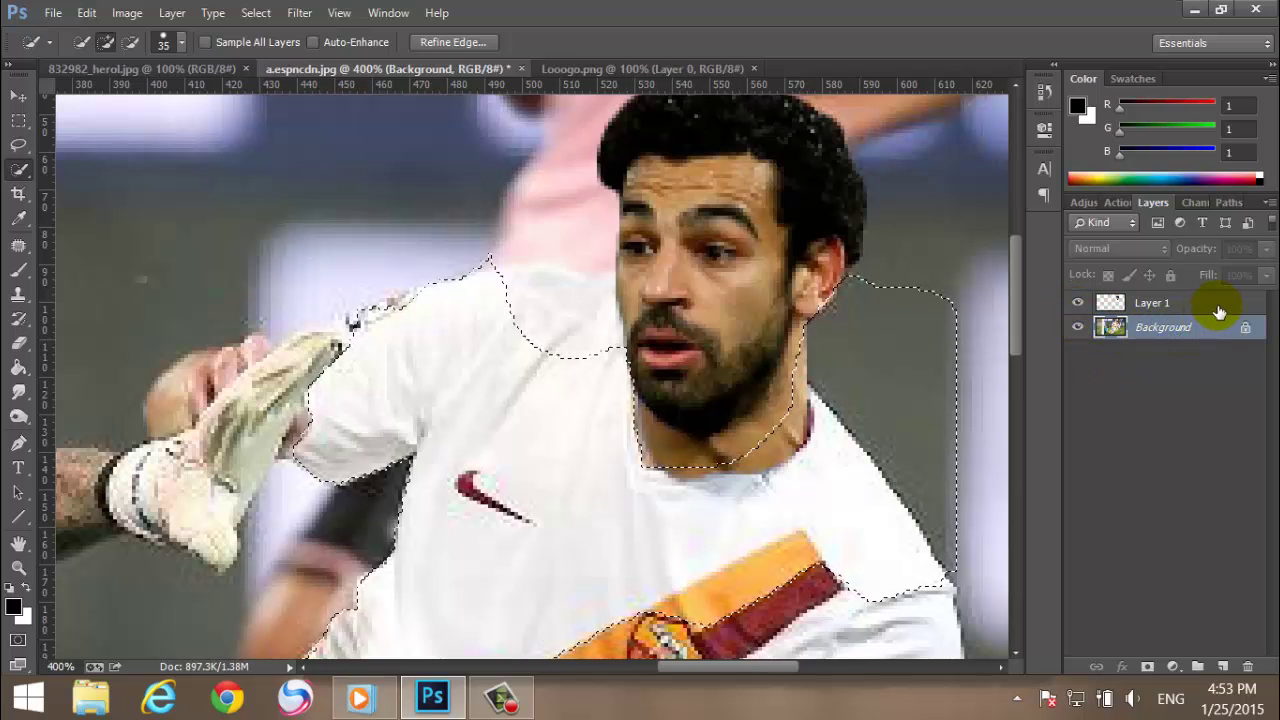
{"action": "left_click", "coordinate": [1215, 303]}
{"action": "left_click", "coordinate": [105, 10]}
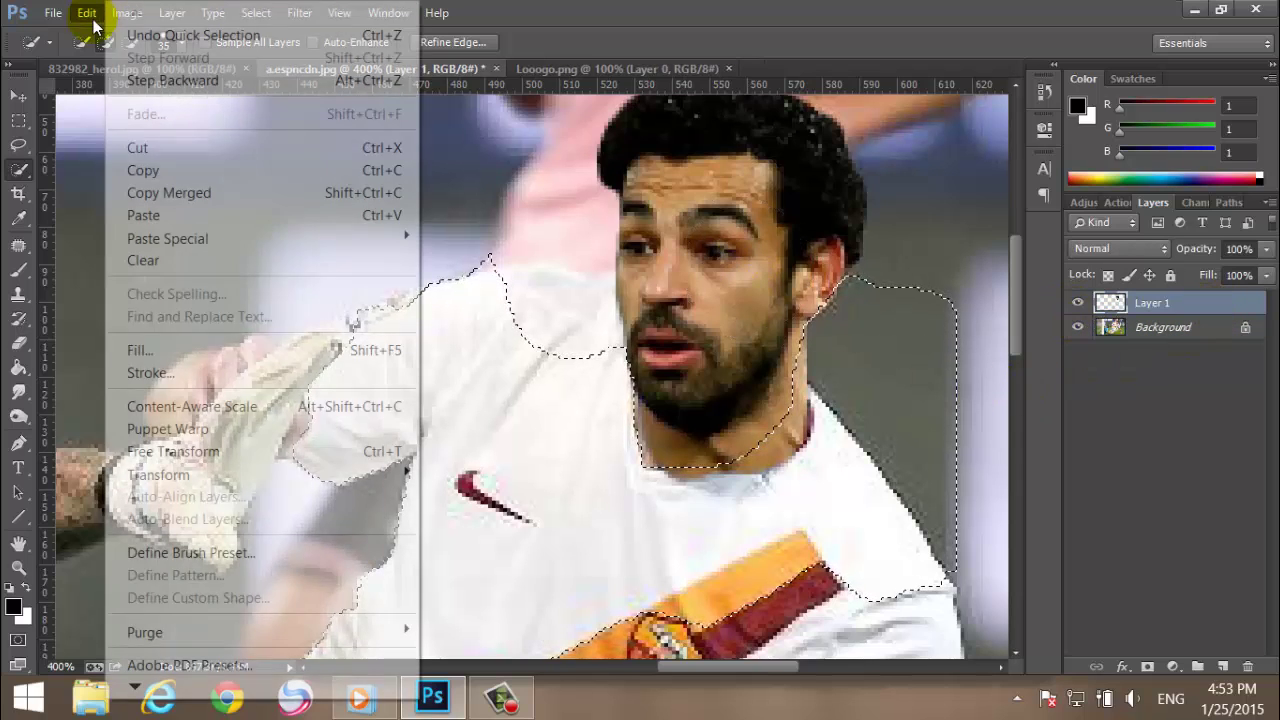
{"action": "left_click", "coordinate": [142, 260]}
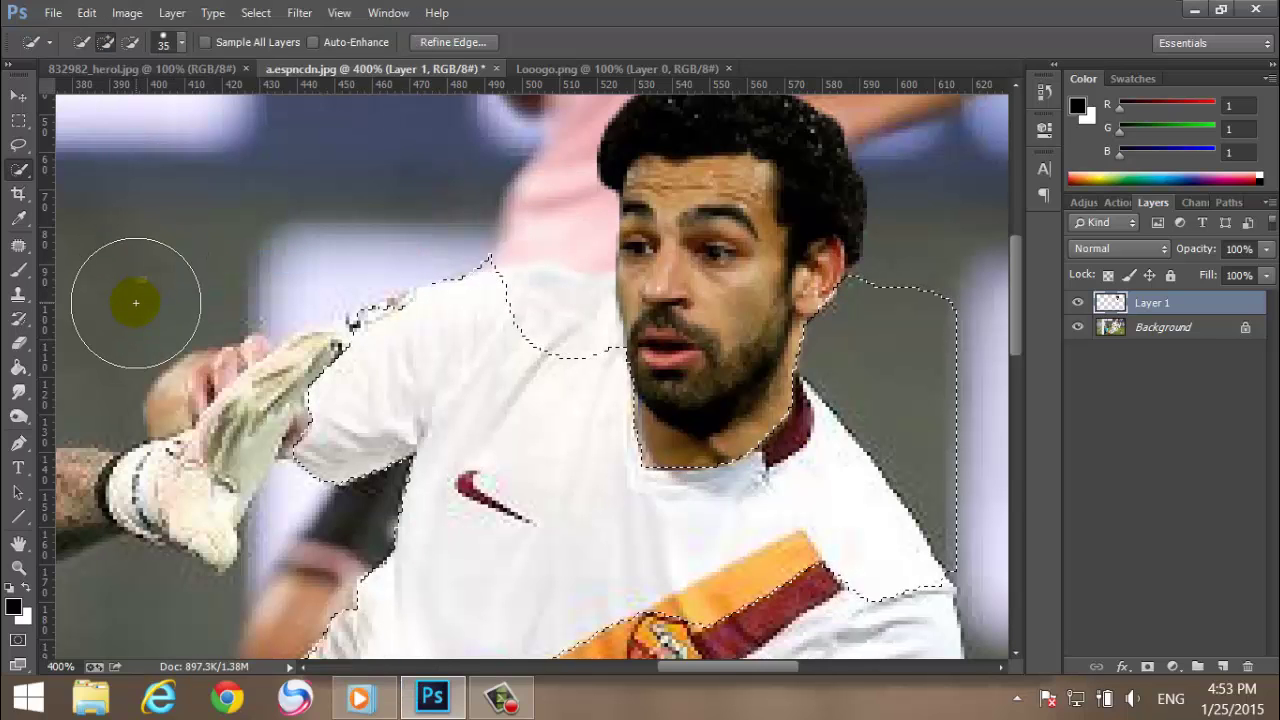
{"action": "key", "text": "ctrl+d"}
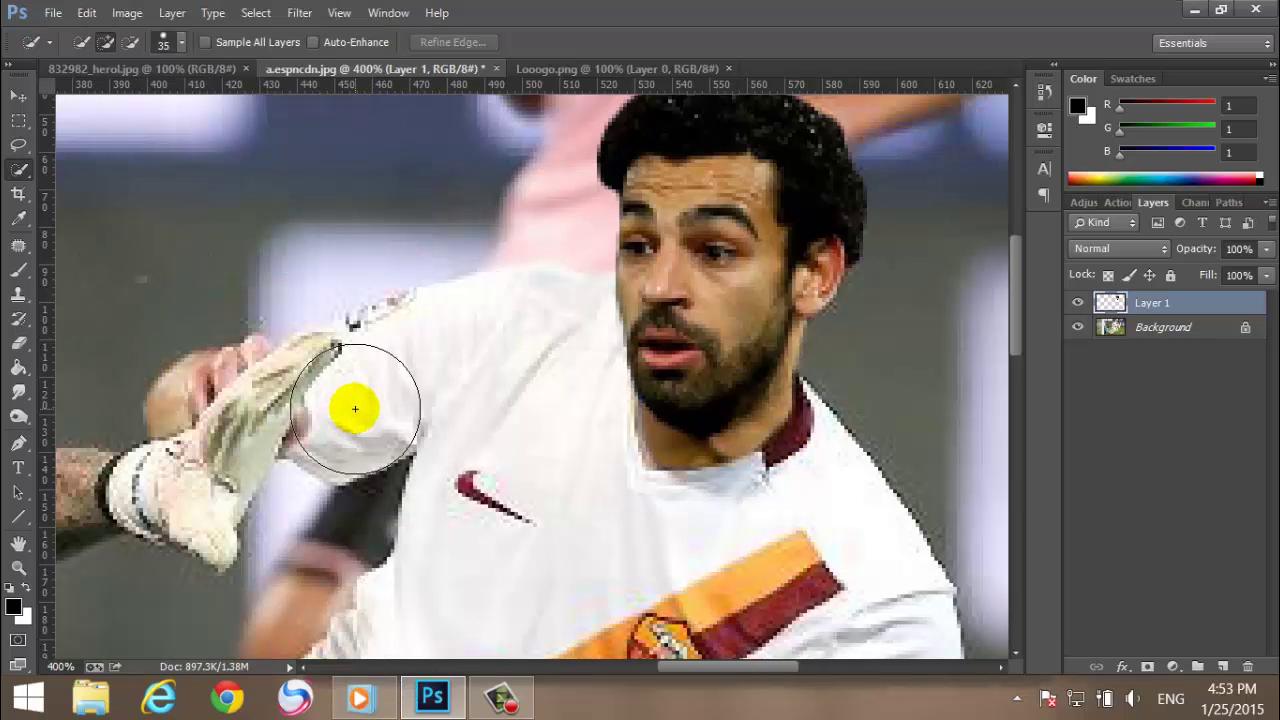
Step: Open Camera Raw on Layer 1 and set temperature -11, exposure +0.40, contrast -8, highlights +4, shadows +3, whites +6 and blacks -4
{"action": "scroll", "coordinate": [352, 405], "scroll_direction": "down", "scroll_amount": 3}
{"action": "scroll", "coordinate": [355, 412], "scroll_direction": "down", "scroll_amount": 2}
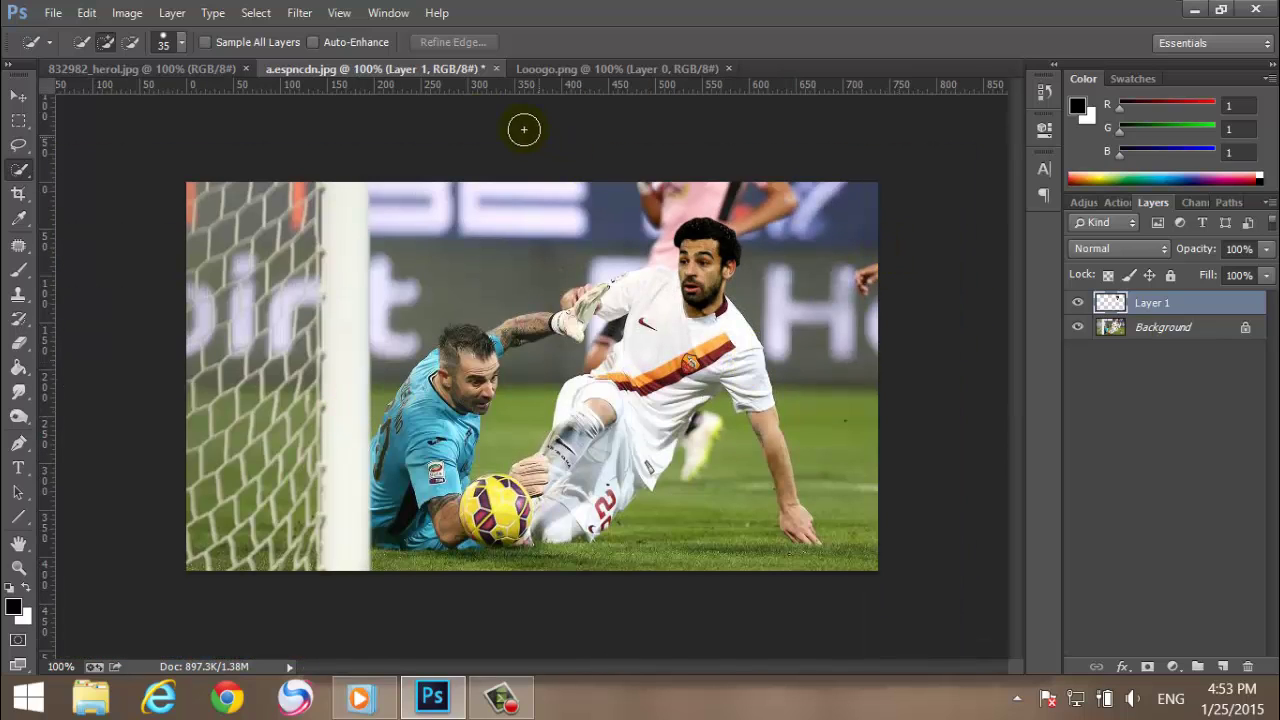
{"action": "left_click", "coordinate": [302, 13]}
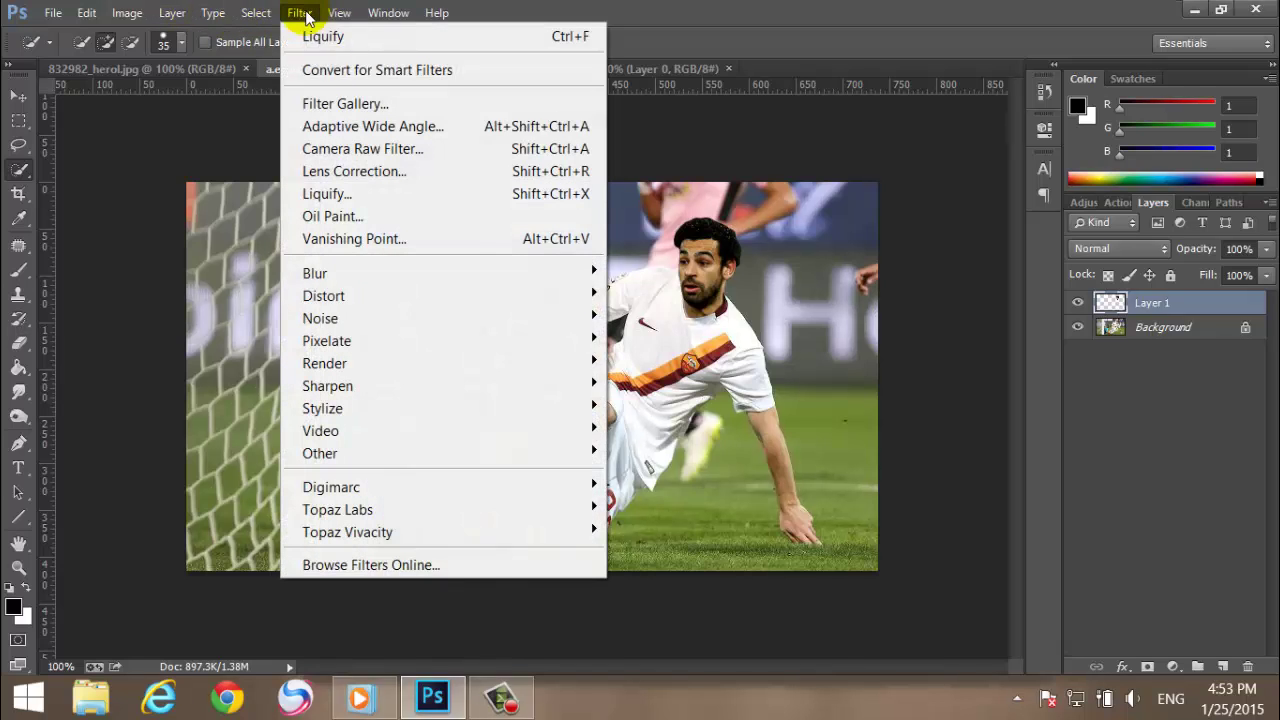
{"action": "mouse_move", "coordinate": [367, 306]}
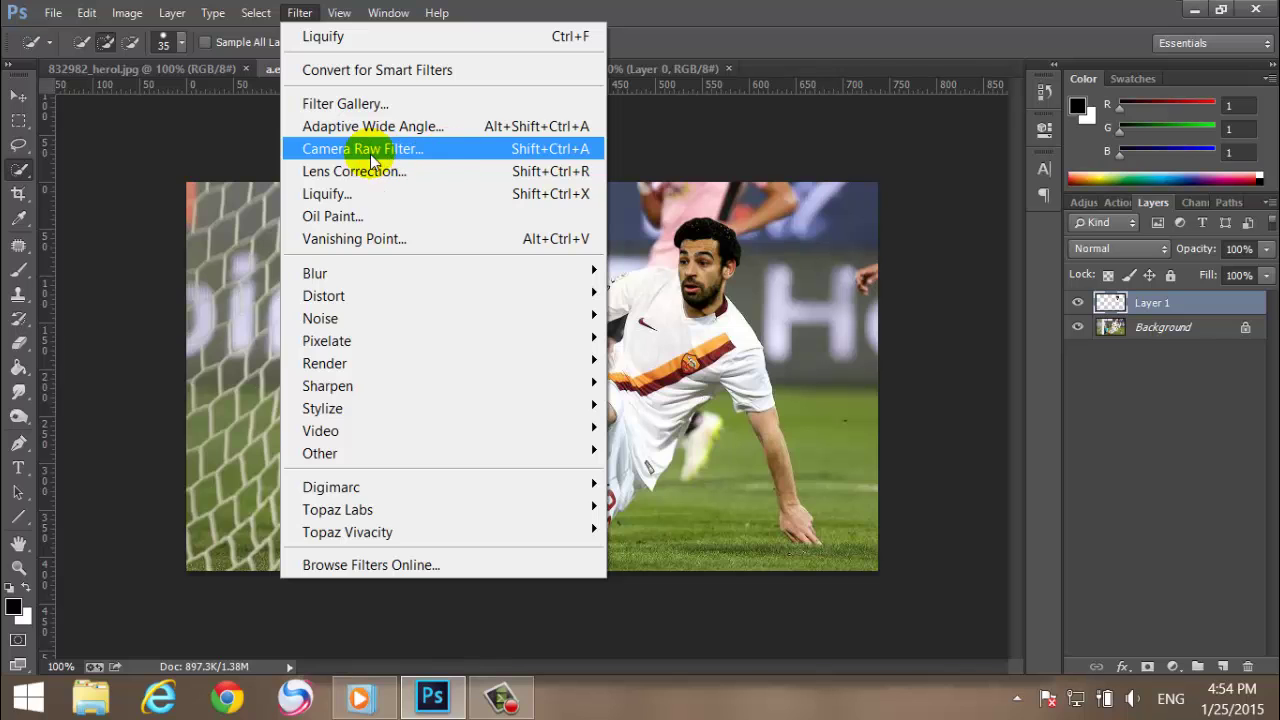
{"action": "left_click", "coordinate": [412, 150]}
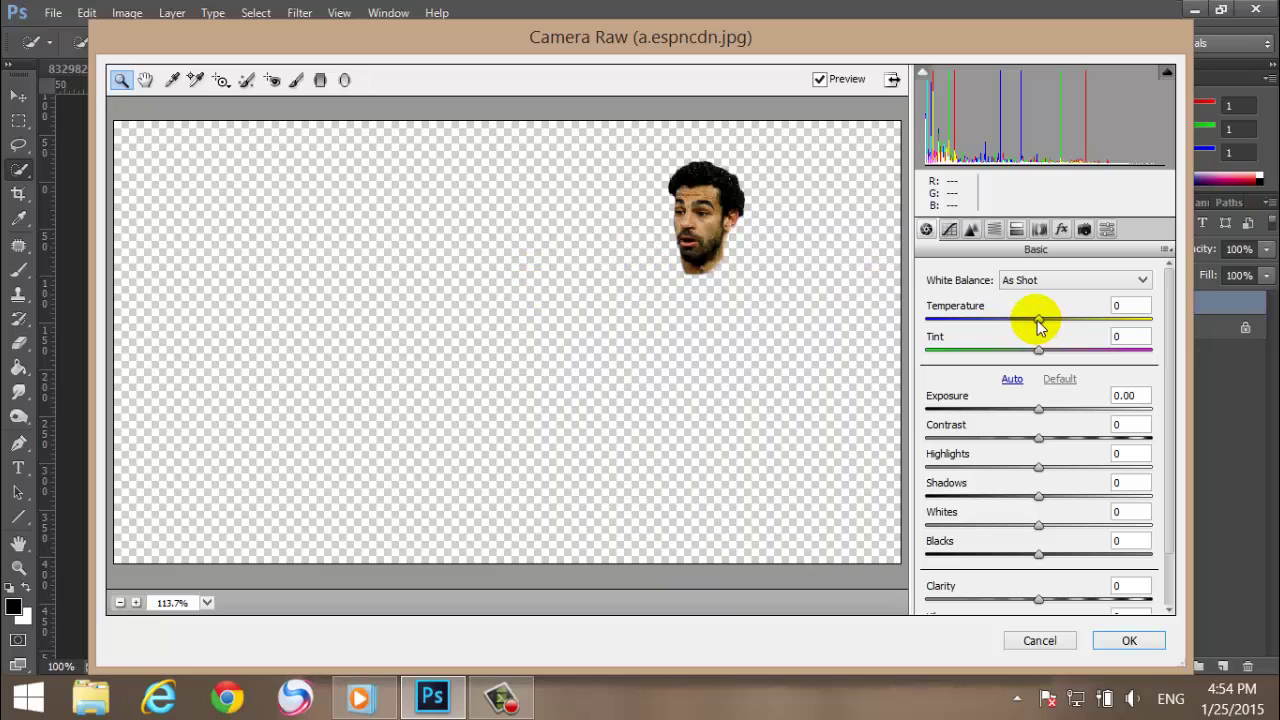
{"action": "left_click_drag", "start_coordinate": [1038, 321], "coordinate": [1026, 324]}
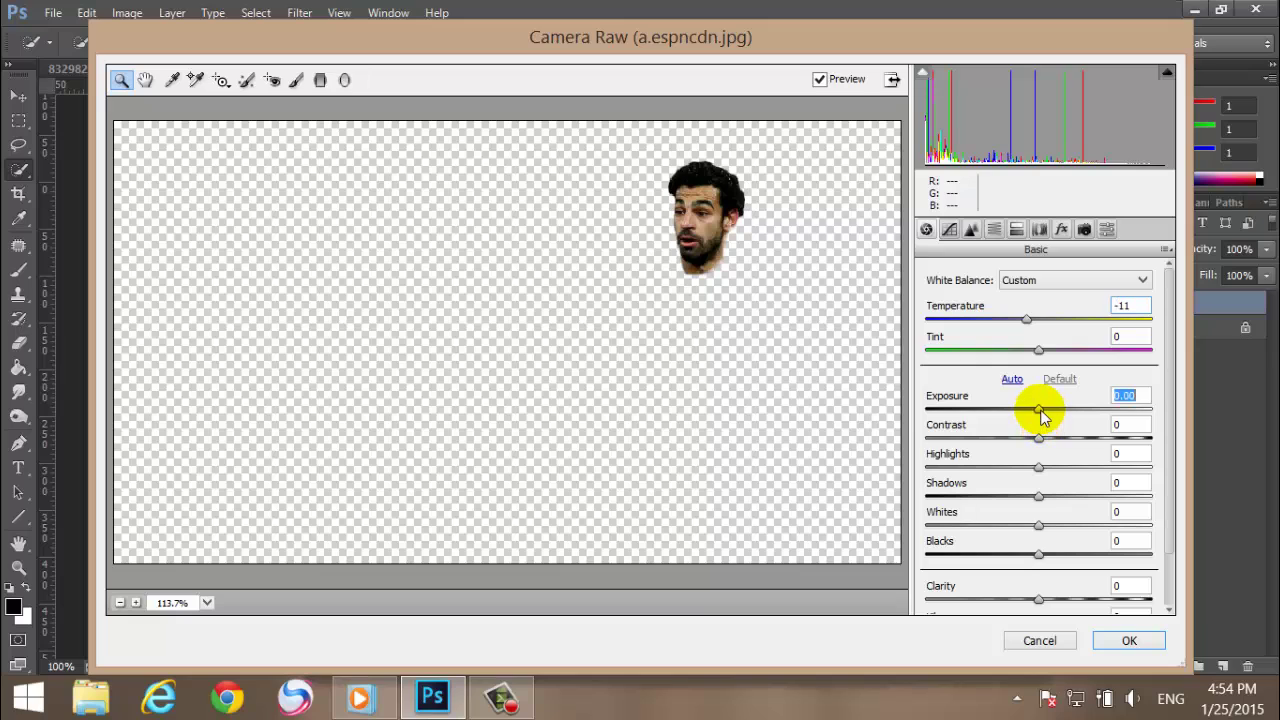
{"action": "left_click_drag", "start_coordinate": [1040, 410], "coordinate": [1045, 473]}
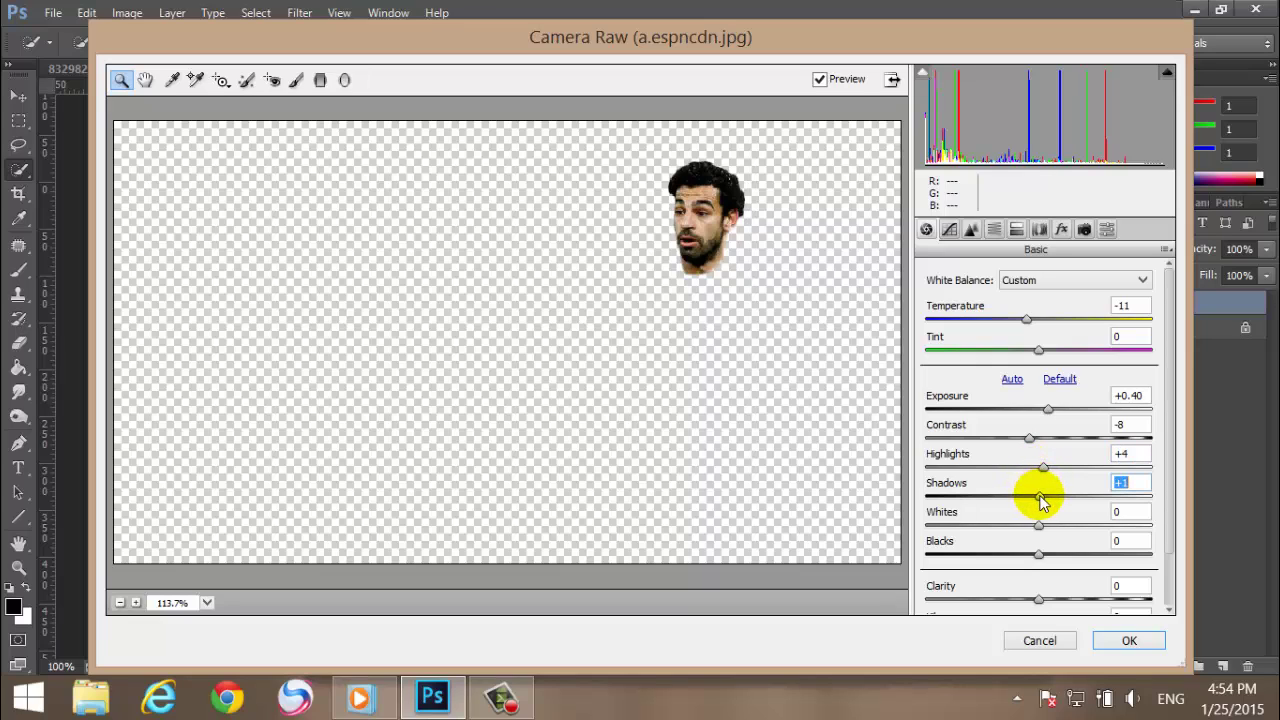
{"action": "left_click_drag", "start_coordinate": [1040, 500], "coordinate": [1043, 526]}
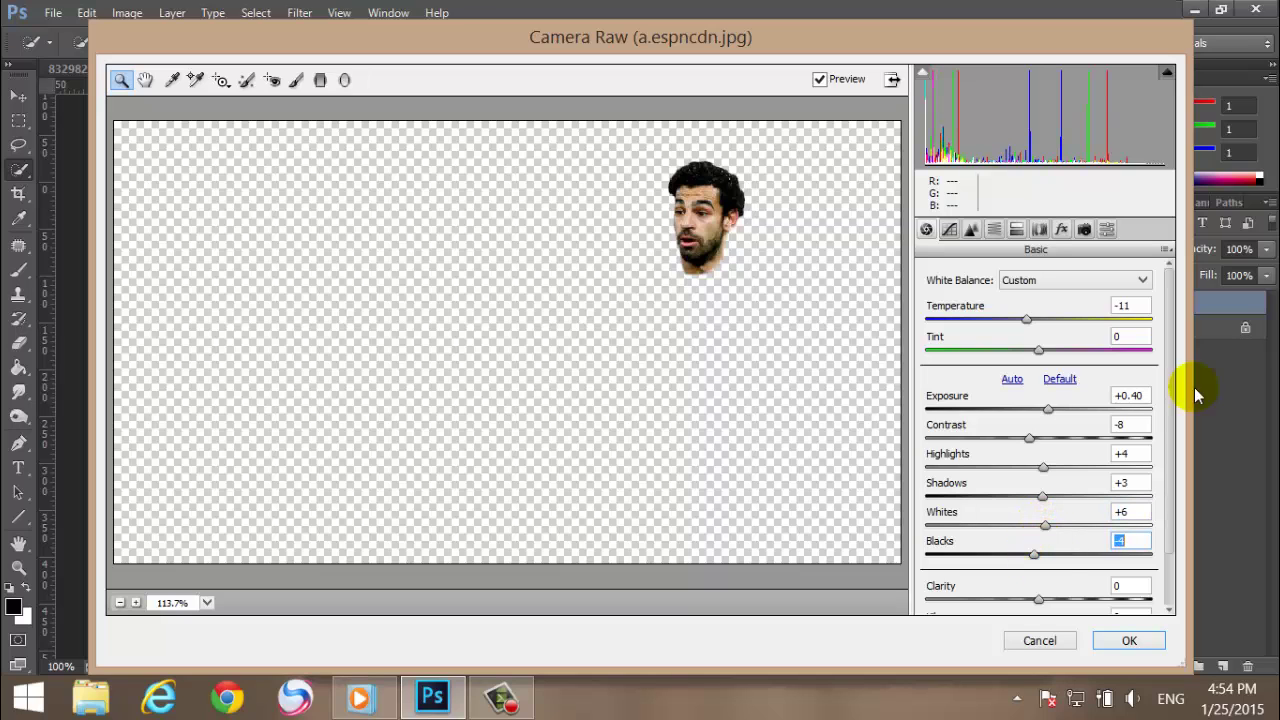
Step: Set clarity to +6, vibrance to +3 and saturation to -4, and apply the Camera Raw adjustments to the head
{"action": "scroll", "coordinate": [1172, 380], "scroll_direction": "down", "scroll_amount": 2}
{"action": "scroll", "coordinate": [1170, 380], "scroll_direction": "down", "scroll_amount": 1}
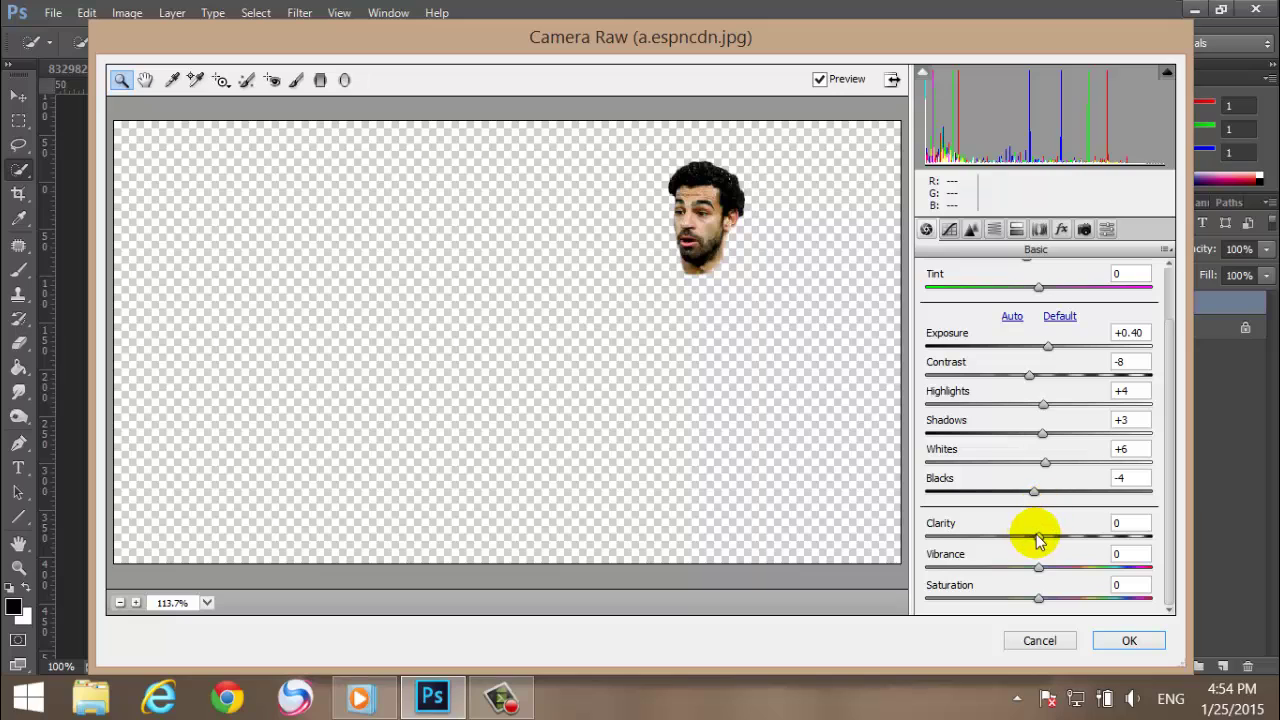
{"action": "left_click_drag", "start_coordinate": [1034, 534], "coordinate": [1046, 540]}
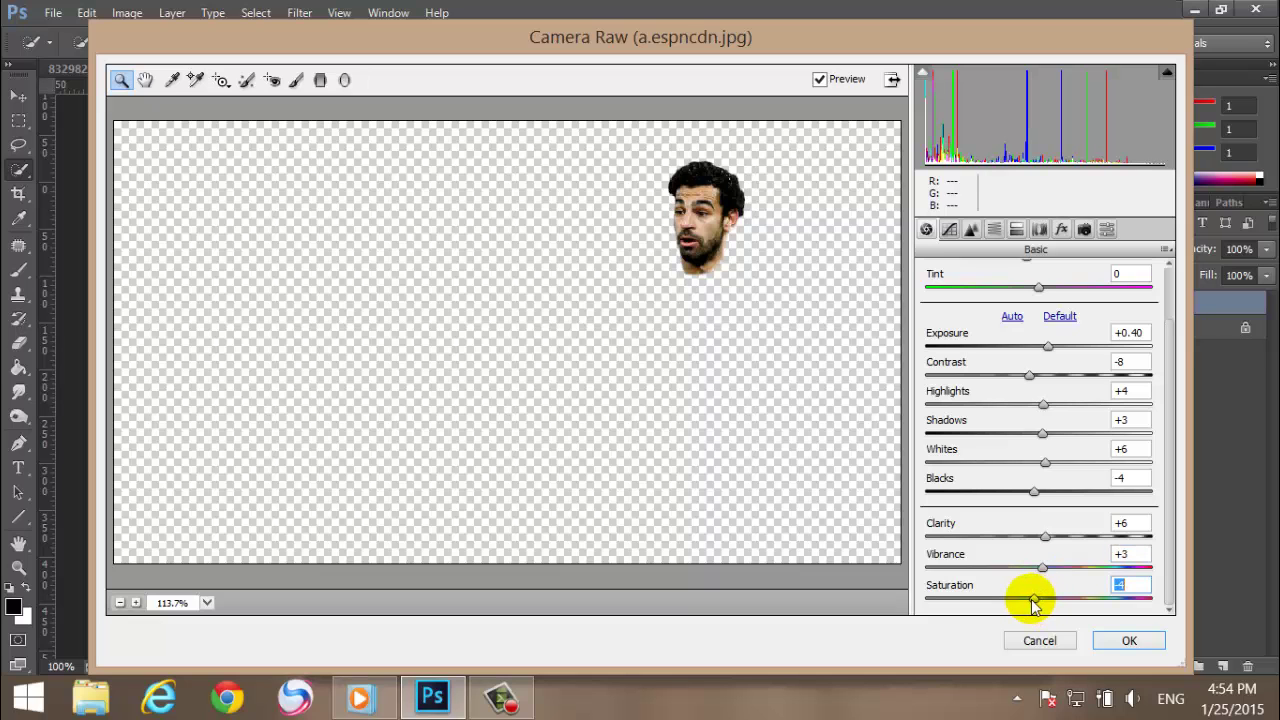
{"action": "left_click", "coordinate": [1106, 644]}
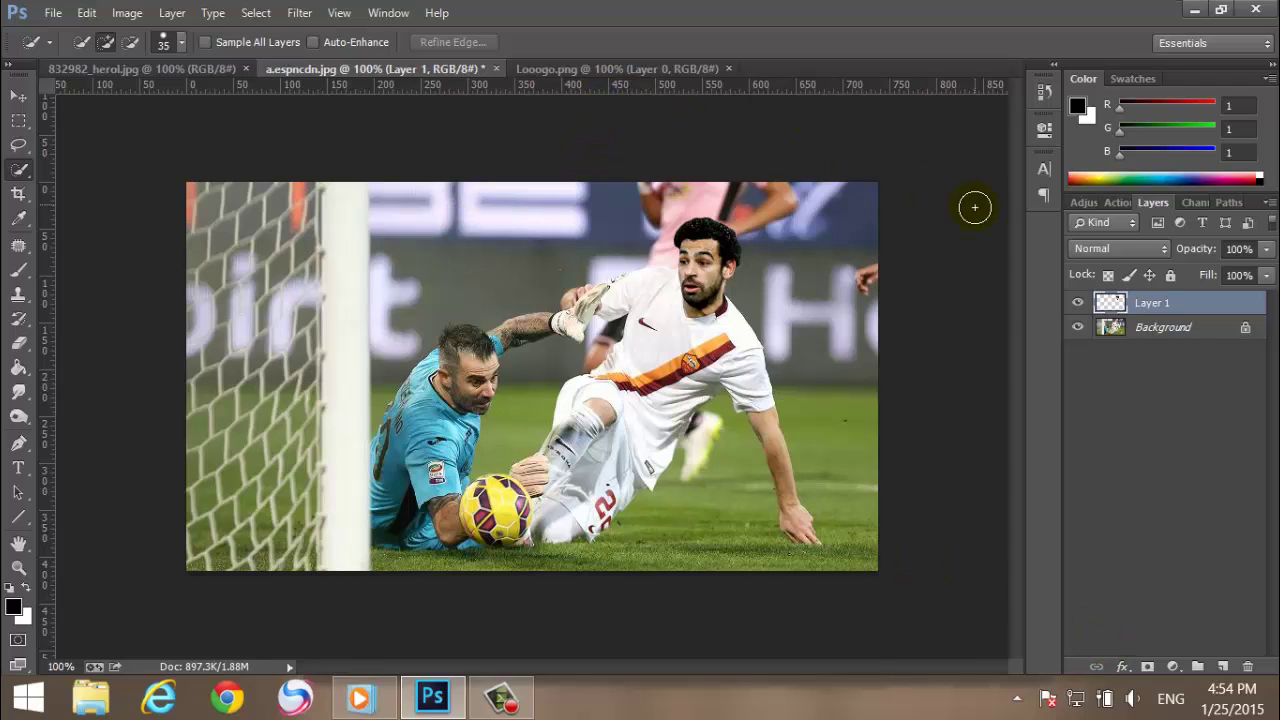
Step: Add a new layer above Layer 1 in a.espncdn.jpg and paste the logo from Looogo.png onto it
{"action": "left_click", "coordinate": [1224, 666]}
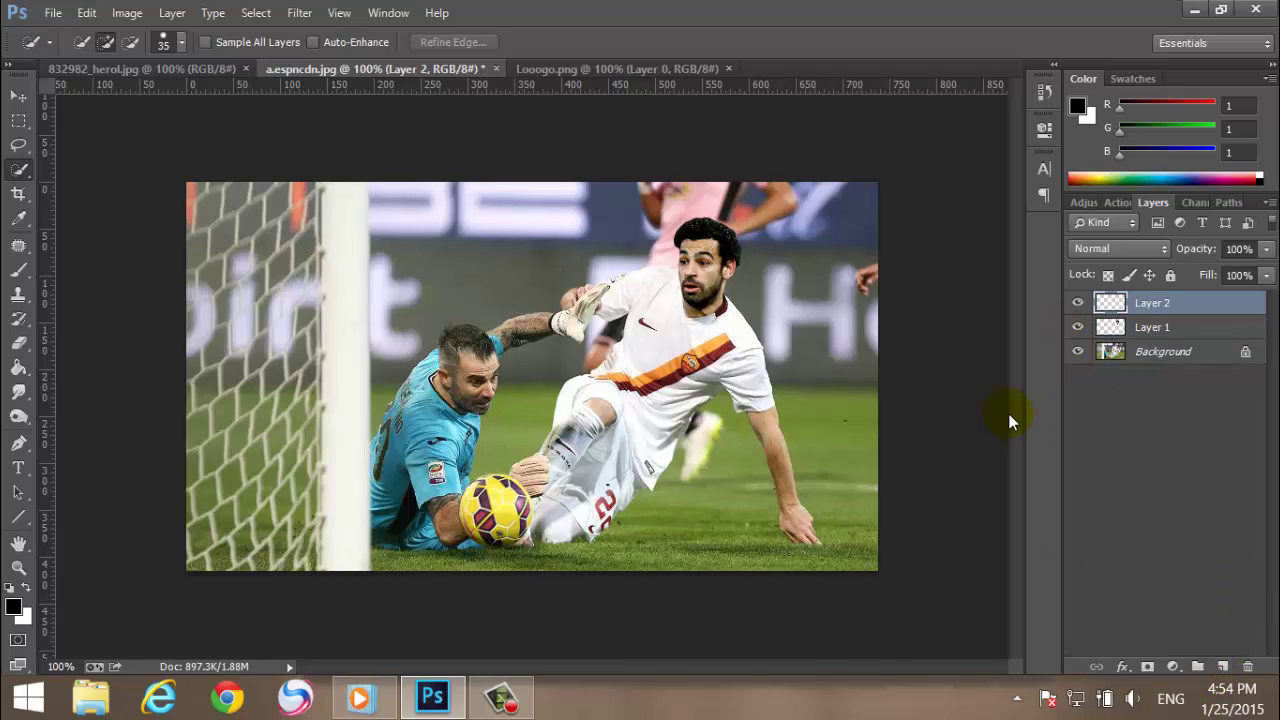
{"action": "left_click", "coordinate": [583, 72]}
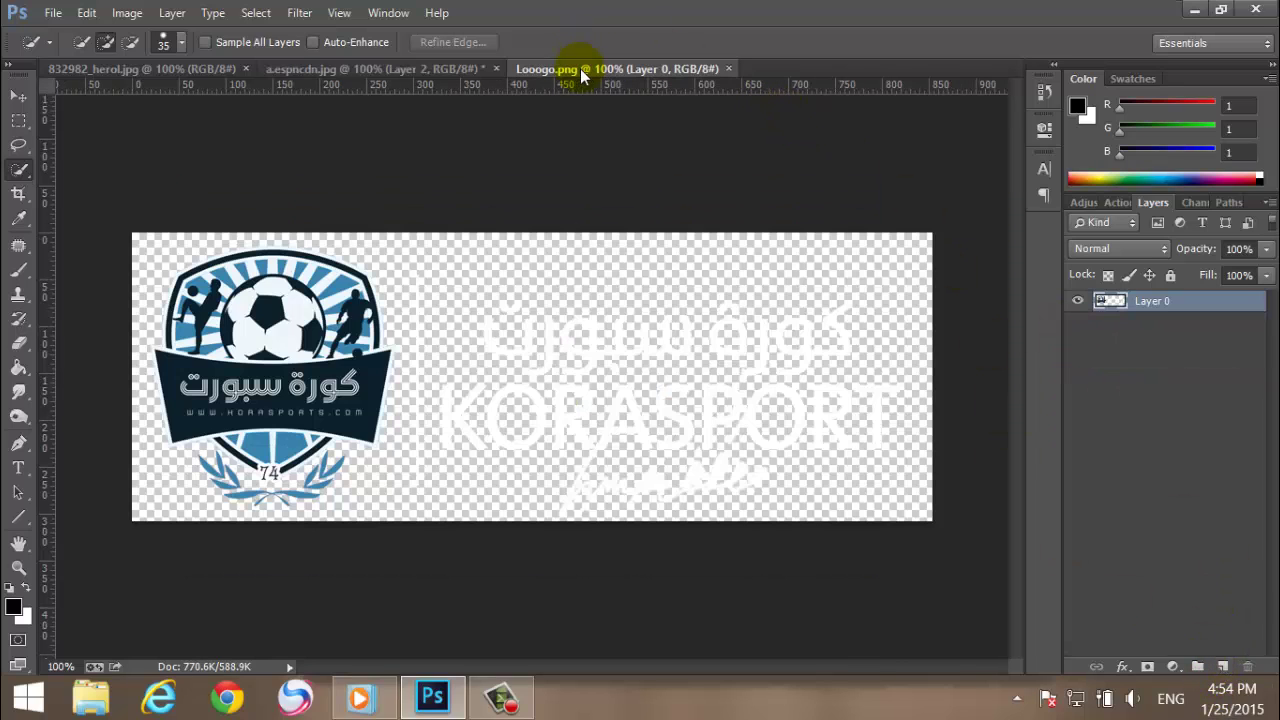
{"action": "left_click", "coordinate": [315, 72]}
{"action": "key", "text": "ctrl+v"}
Step: Scale the pasted logo to about 25% and place it above the goalkeeper, beside the player's raised arm, with transform controls hidden again
{"action": "left_click", "coordinate": [18, 96]}
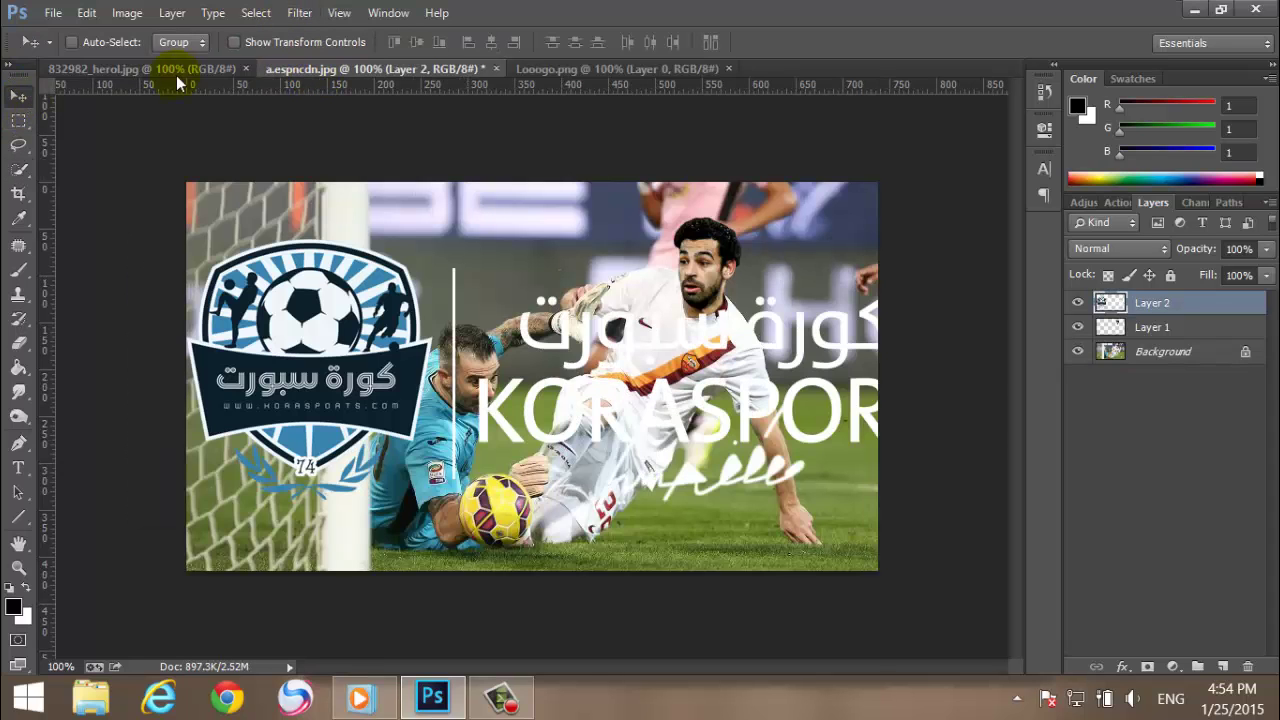
{"action": "left_click", "coordinate": [235, 42]}
{"action": "left_click_drag", "start_coordinate": [938, 518], "coordinate": [334, 271]}
{"action": "left_click_drag", "start_coordinate": [457, 272], "coordinate": [545, 273]}
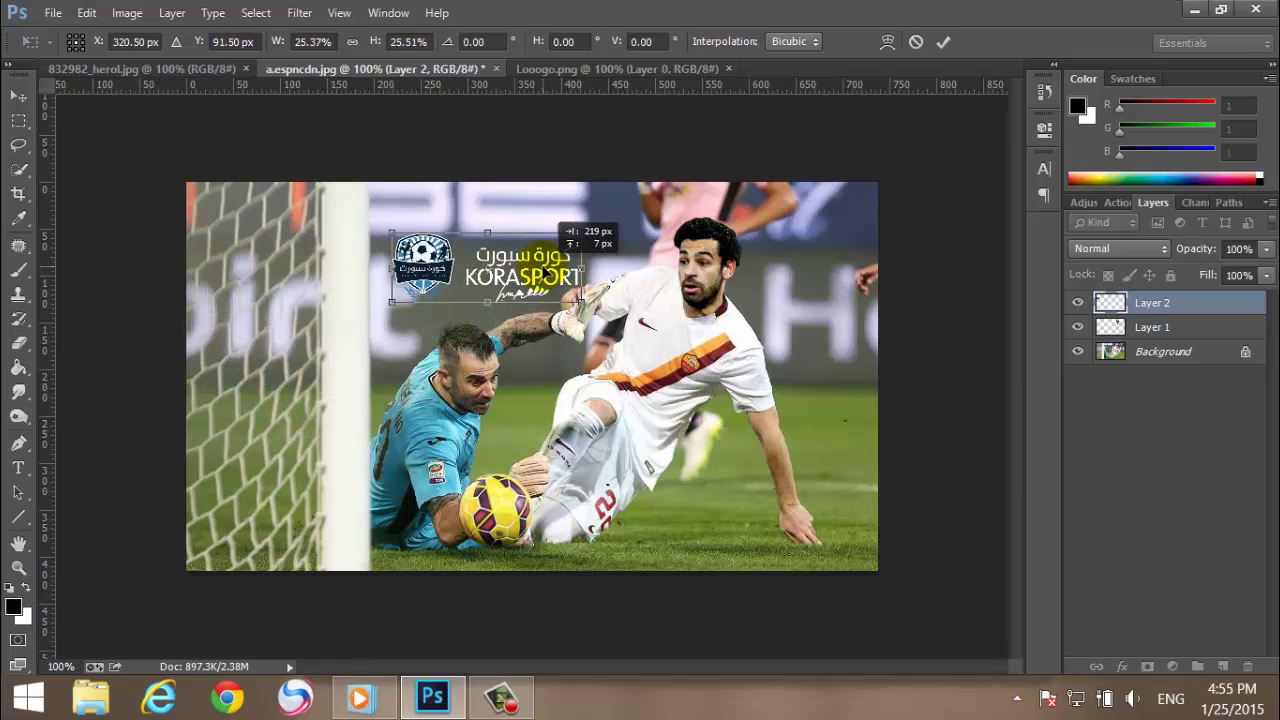
{"action": "left_click", "coordinate": [943, 42]}
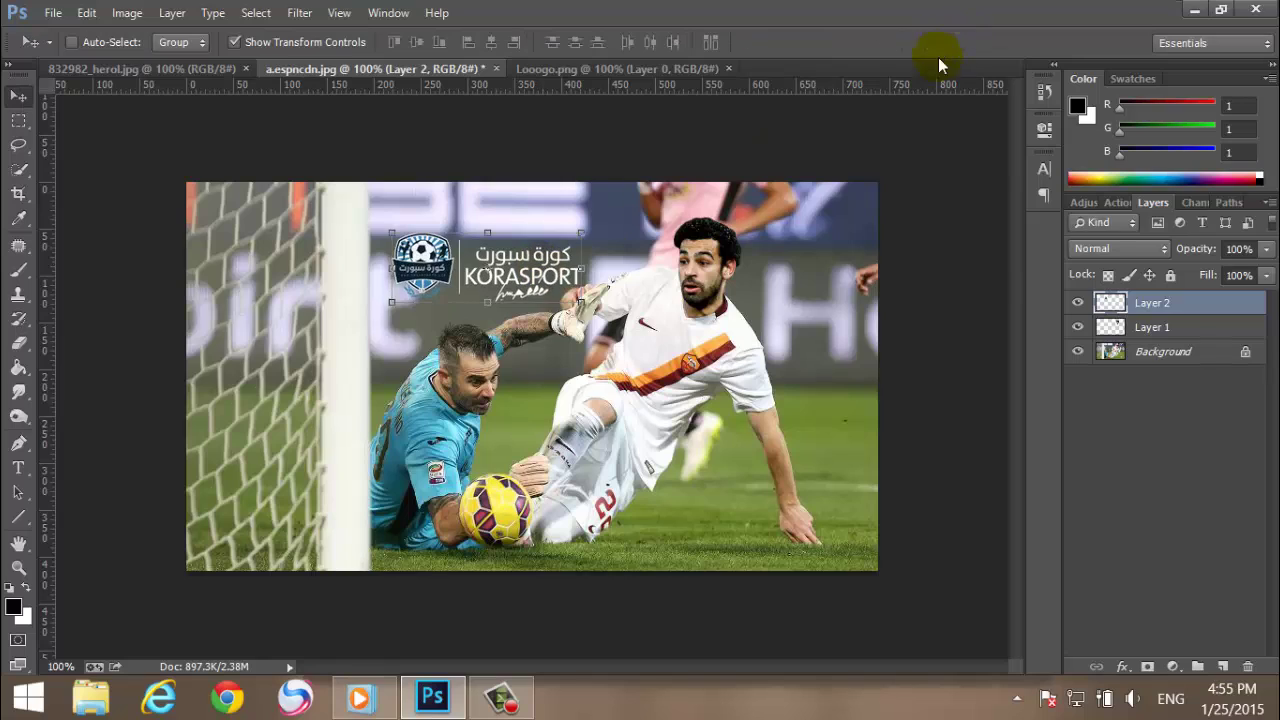
{"action": "left_click", "coordinate": [300, 43]}
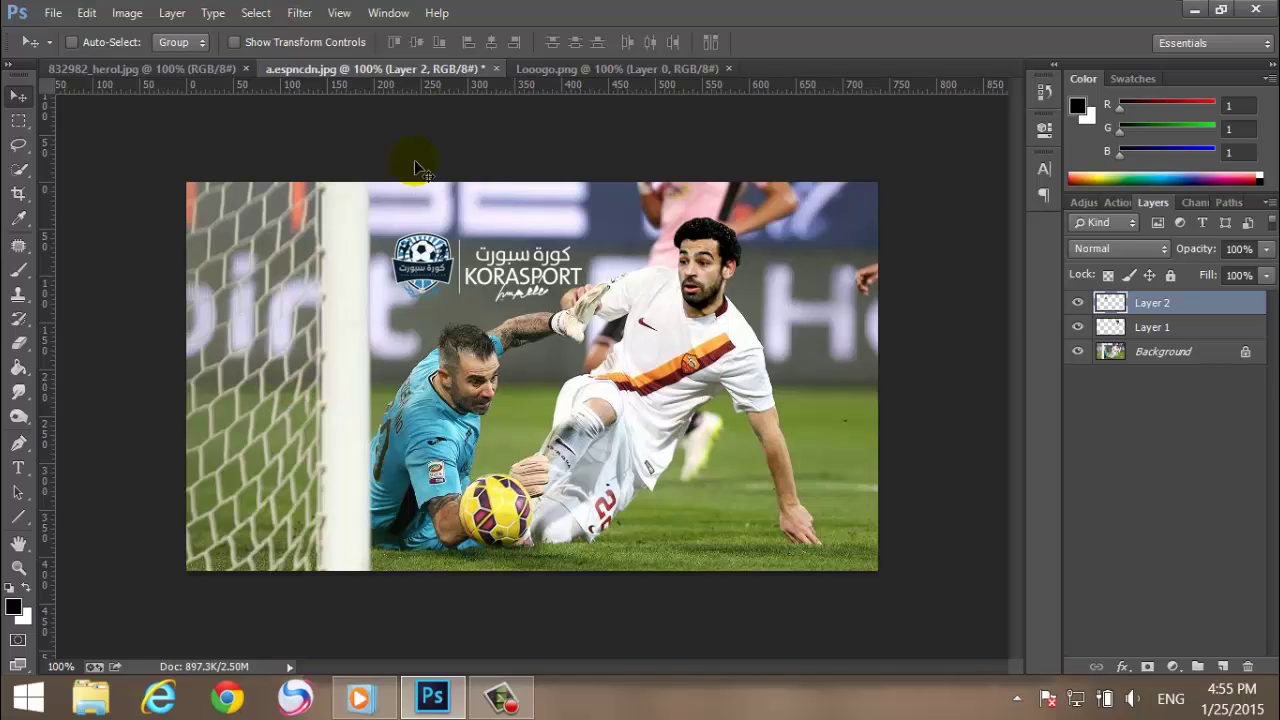
Step: Hide the logo layer and merge Layer 1 down into the Background layer
{"action": "left_click", "coordinate": [1077, 302]}
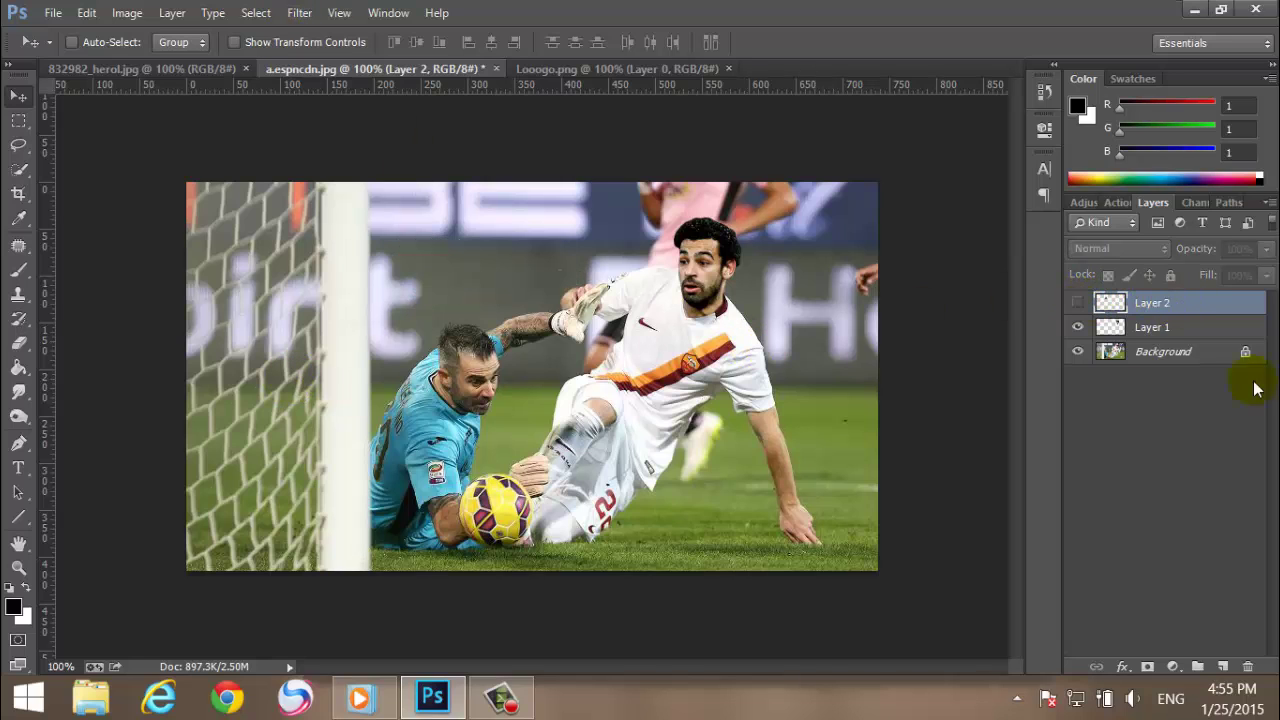
{"action": "right_click", "coordinate": [1193, 338]}
{"action": "left_click", "coordinate": [968, 652]}
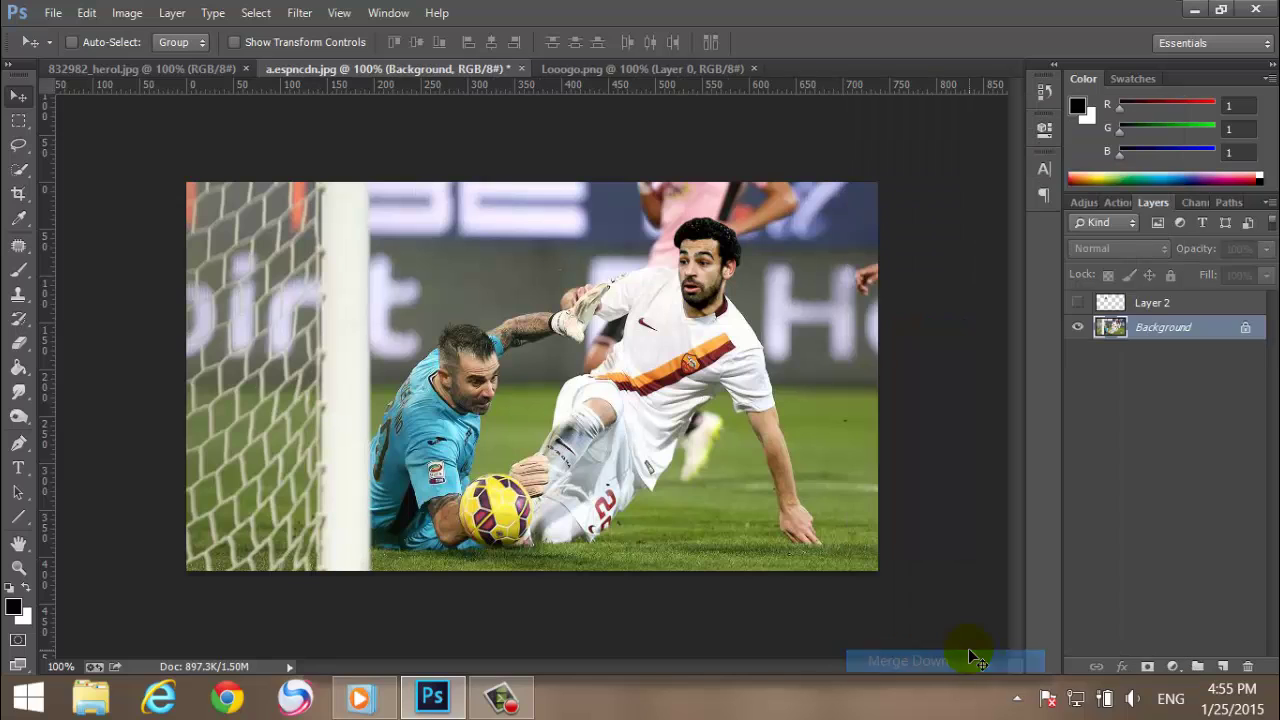
Step: Apply Topaz Adjust 4 to the Background layer with detail strength 1.33, boost 0.99 and a slightly adjusted sharpen amount
{"action": "left_click", "coordinate": [299, 12]}
{"action": "mouse_move", "coordinate": [360, 518]}
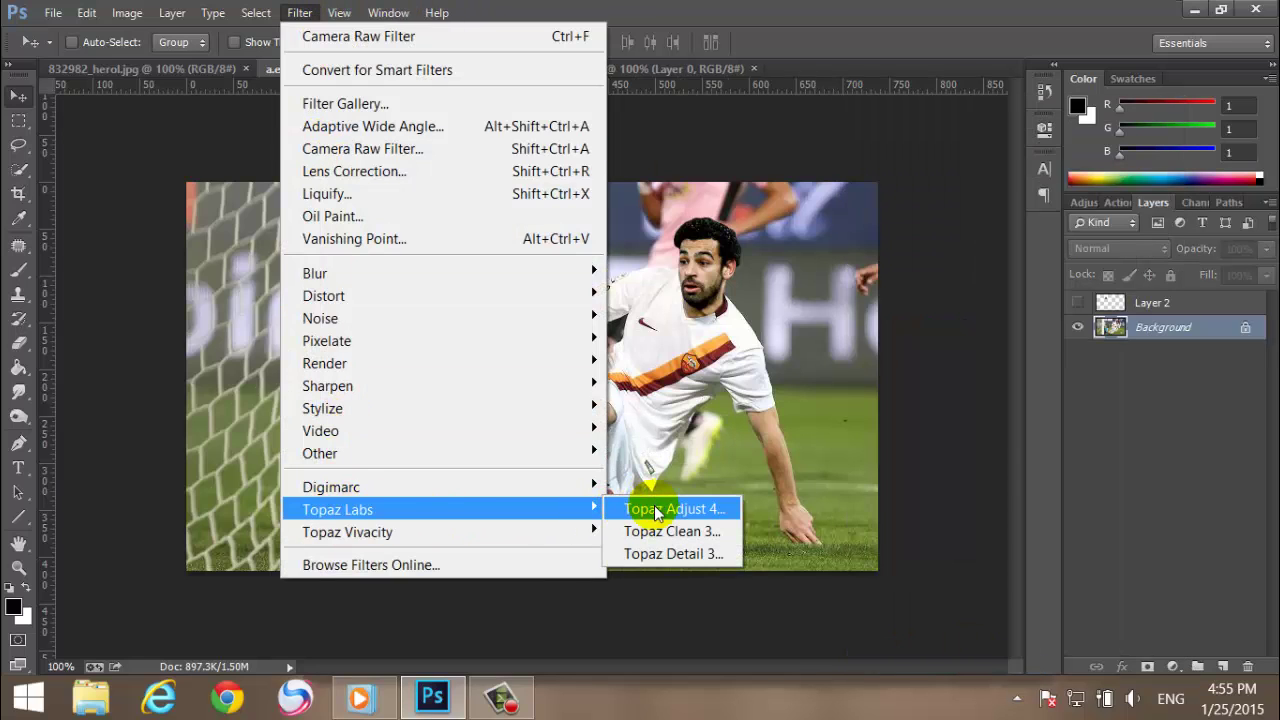
{"action": "left_click", "coordinate": [640, 508]}
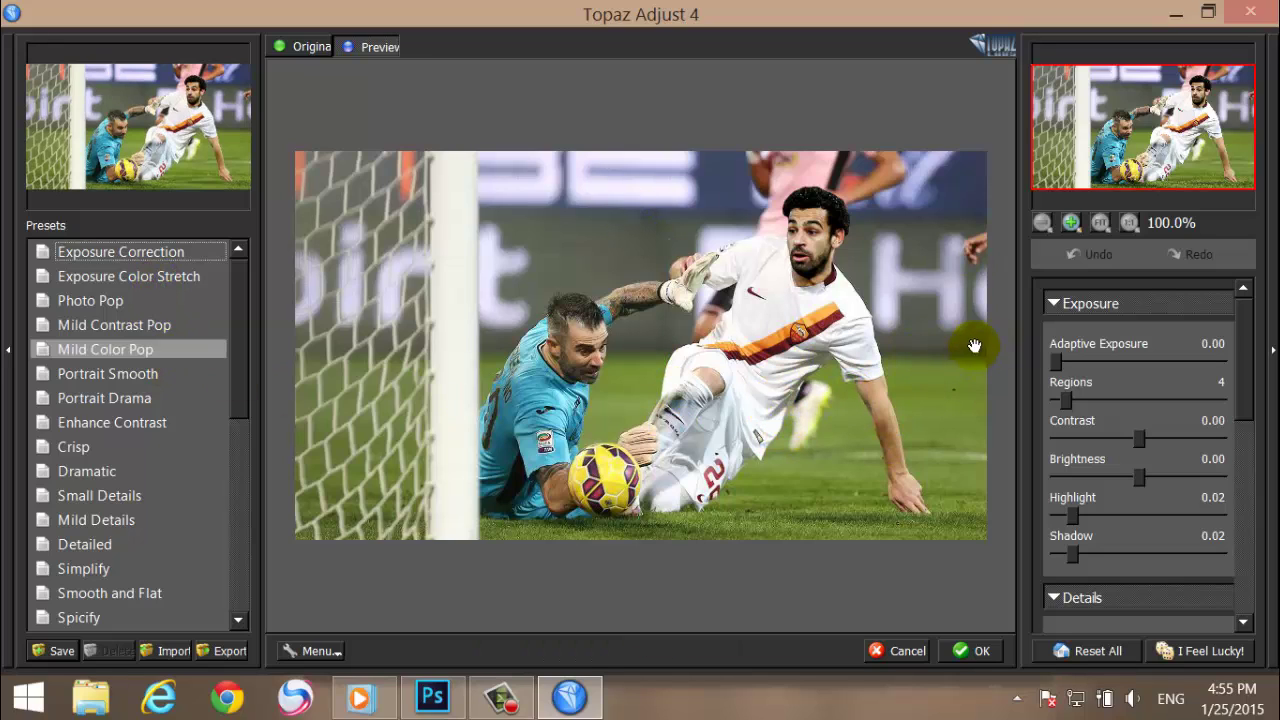
{"action": "scroll", "coordinate": [1249, 407], "scroll_direction": "down", "scroll_amount": 3}
{"action": "scroll", "coordinate": [1249, 407], "scroll_direction": "down", "scroll_amount": 3}
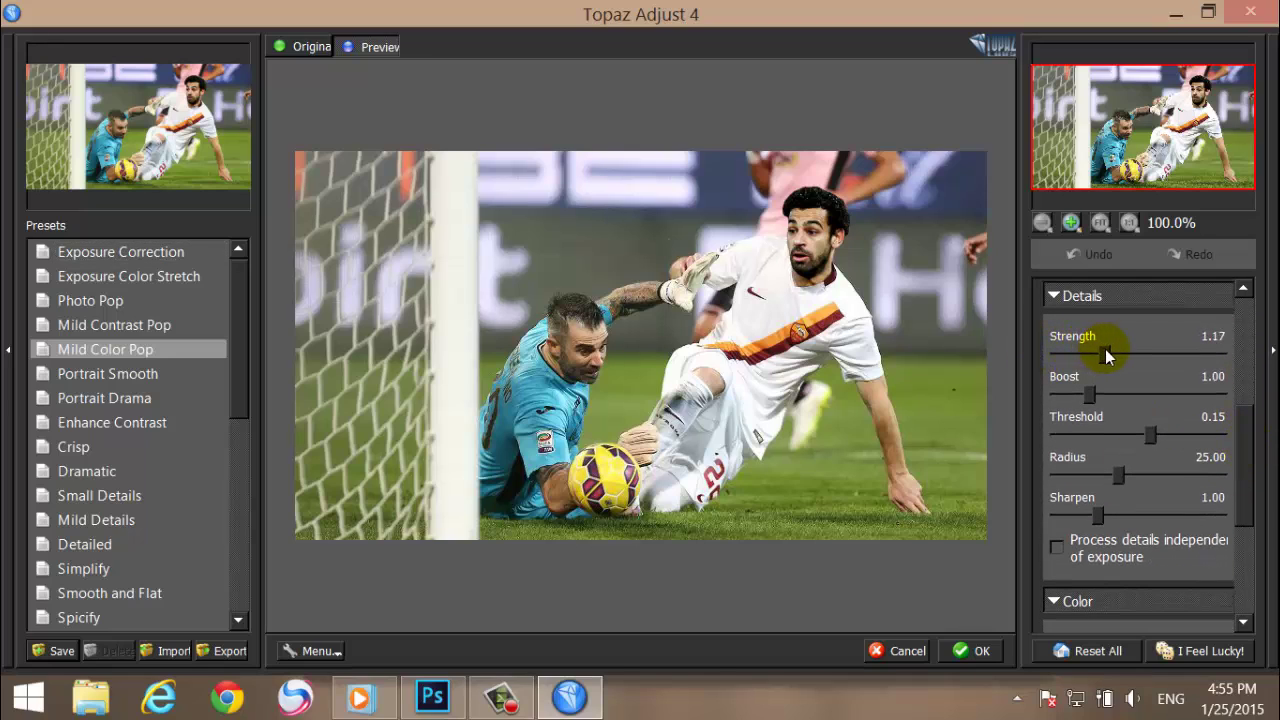
{"action": "left_click_drag", "start_coordinate": [1106, 352], "coordinate": [1108, 352]}
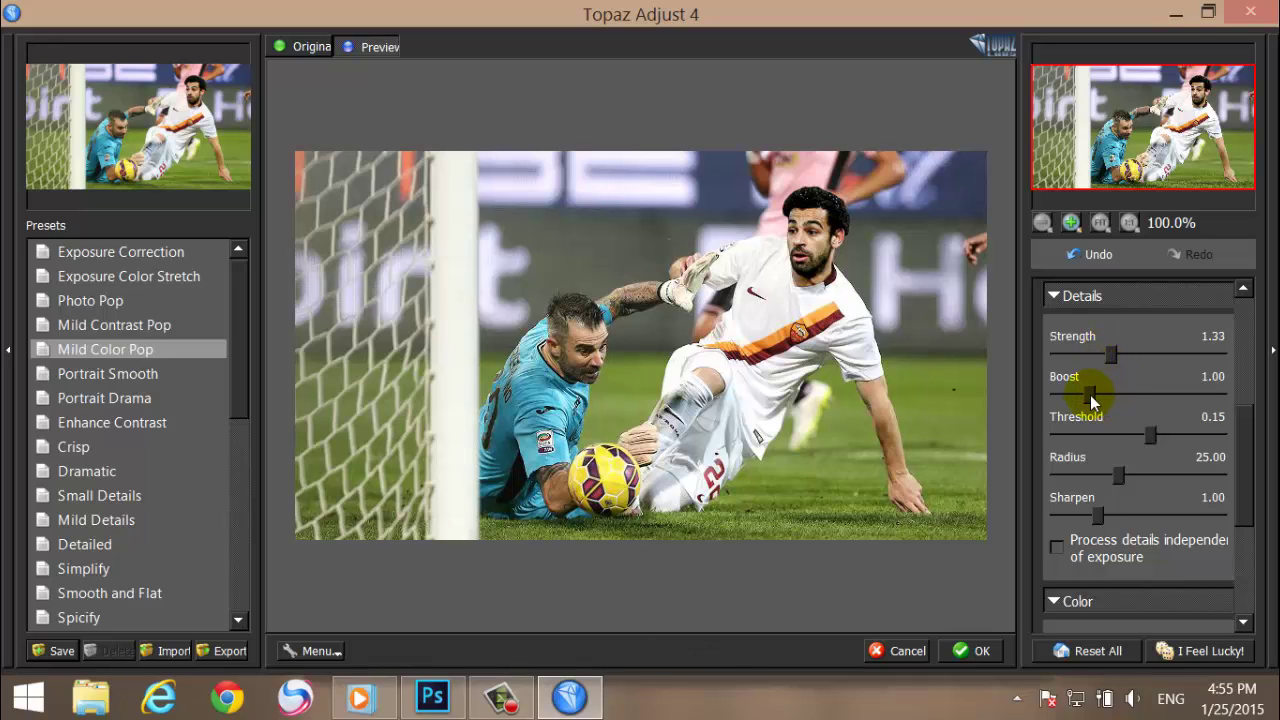
{"action": "left_click_drag", "start_coordinate": [1101, 398], "coordinate": [1091, 400]}
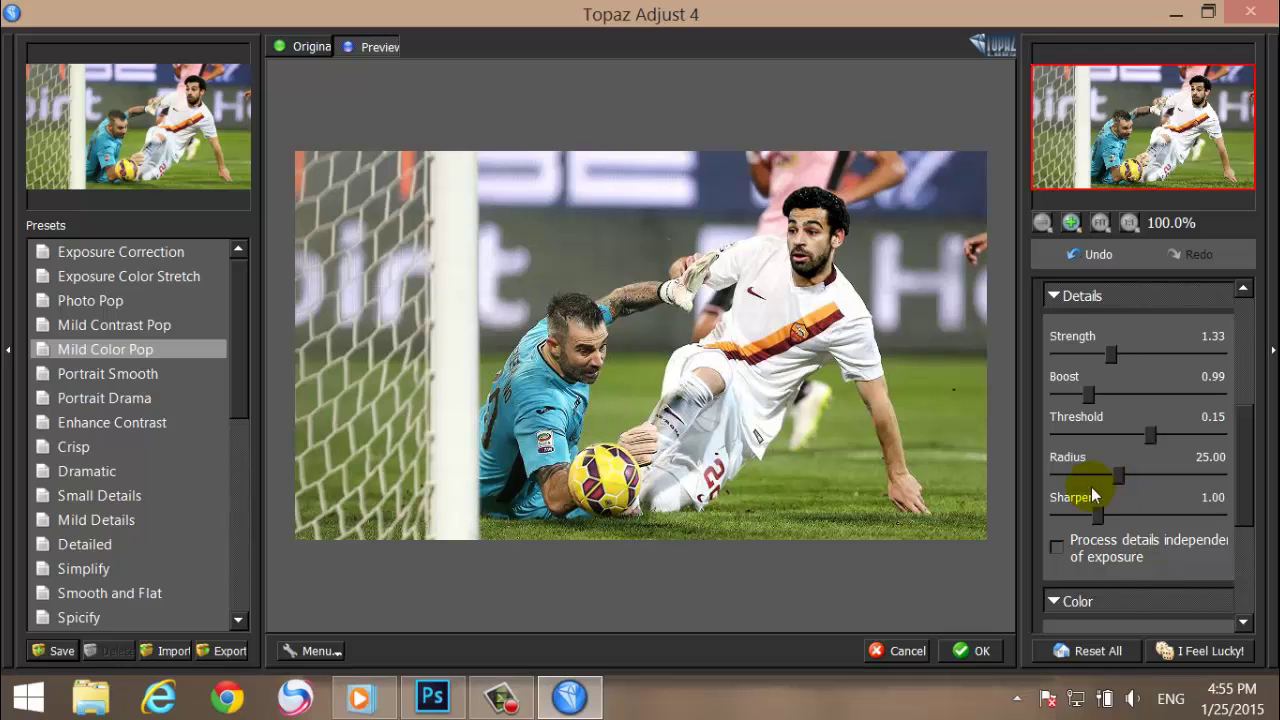
{"action": "left_click_drag", "start_coordinate": [1091, 513], "coordinate": [1101, 516]}
{"action": "left_click", "coordinate": [971, 651]}
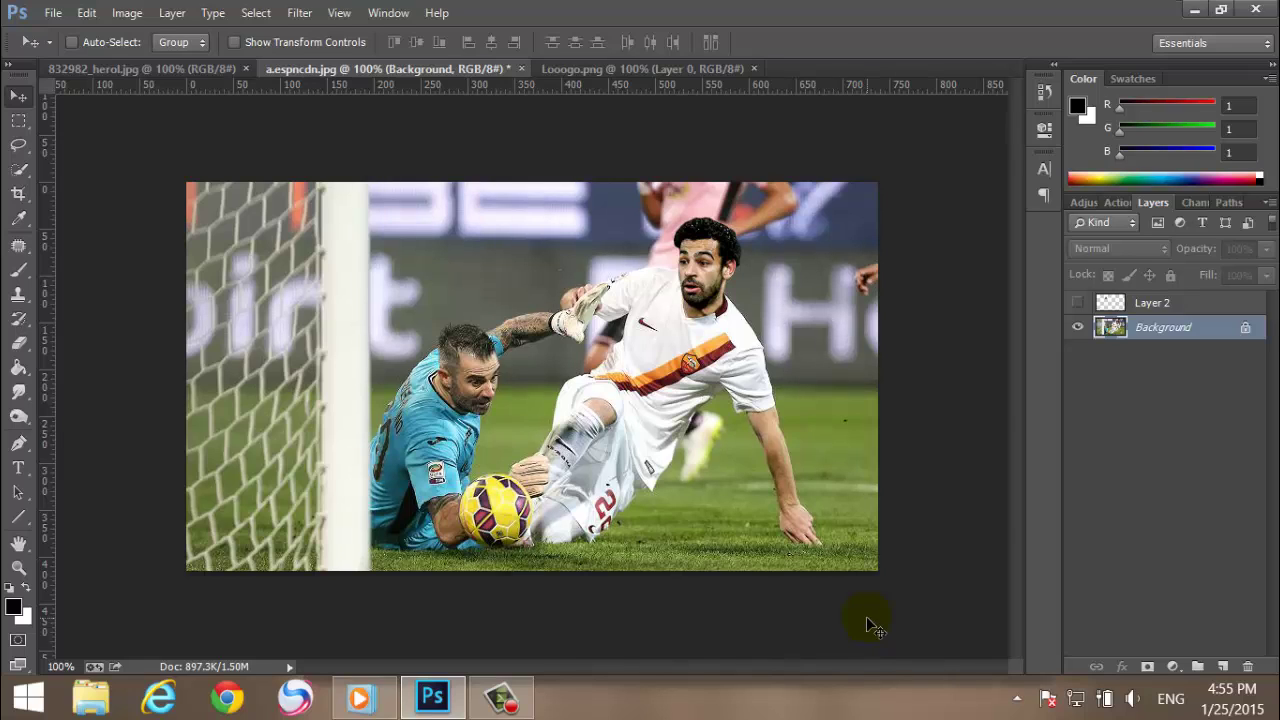
Step: Show and select the logo layer, and set up a Save for Web export as JPEG at Maximum quality
{"action": "left_click", "coordinate": [1077, 302]}
{"action": "left_click", "coordinate": [1160, 312]}
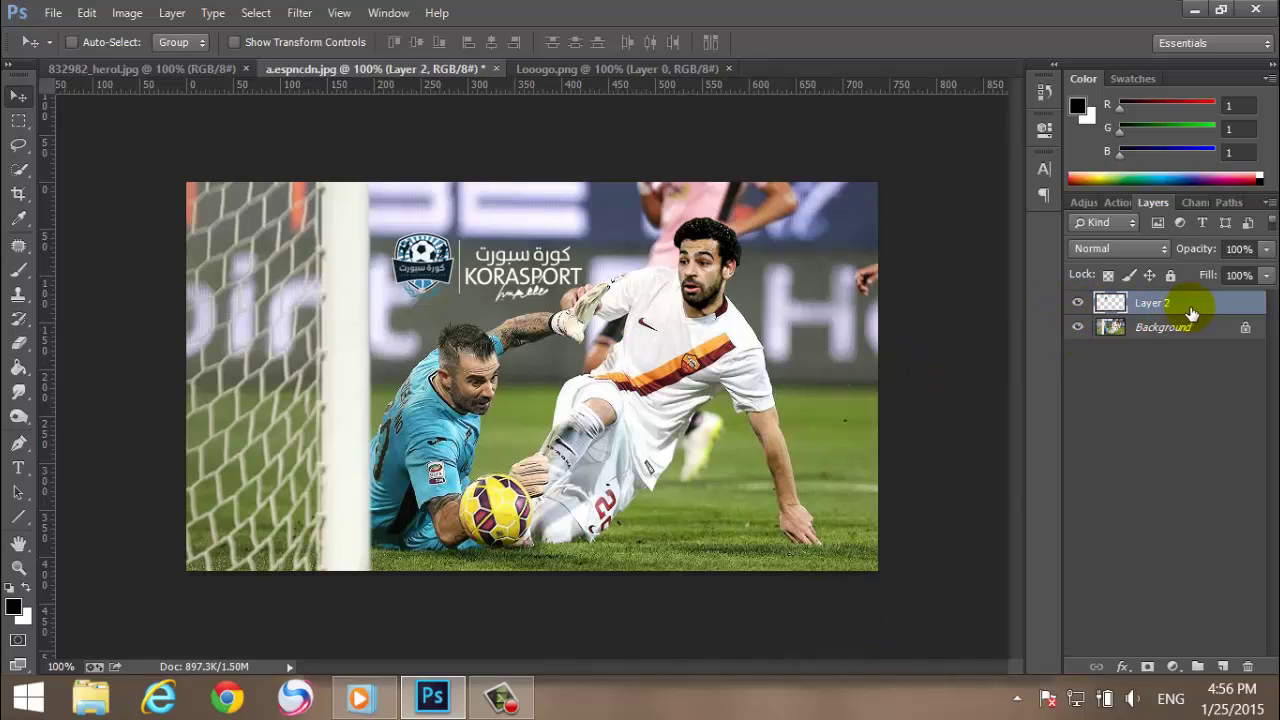
{"action": "left_click", "coordinate": [47, 14]}
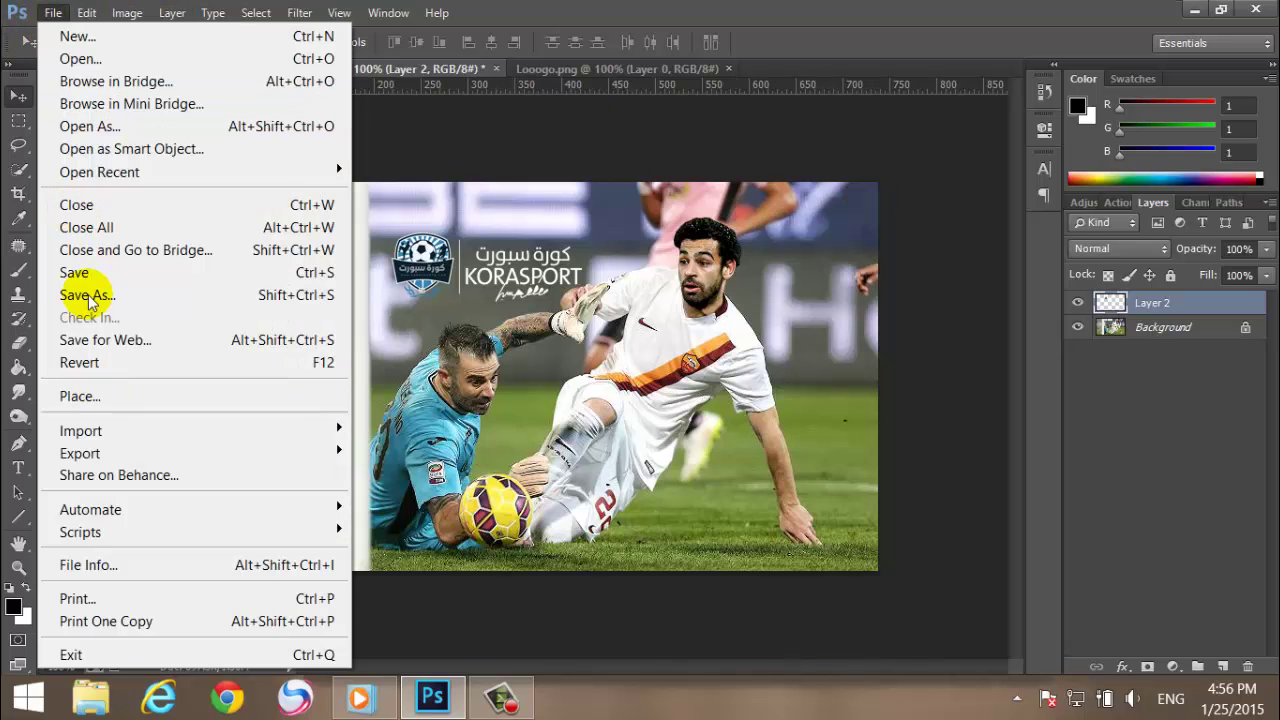
{"action": "left_click", "coordinate": [110, 337]}
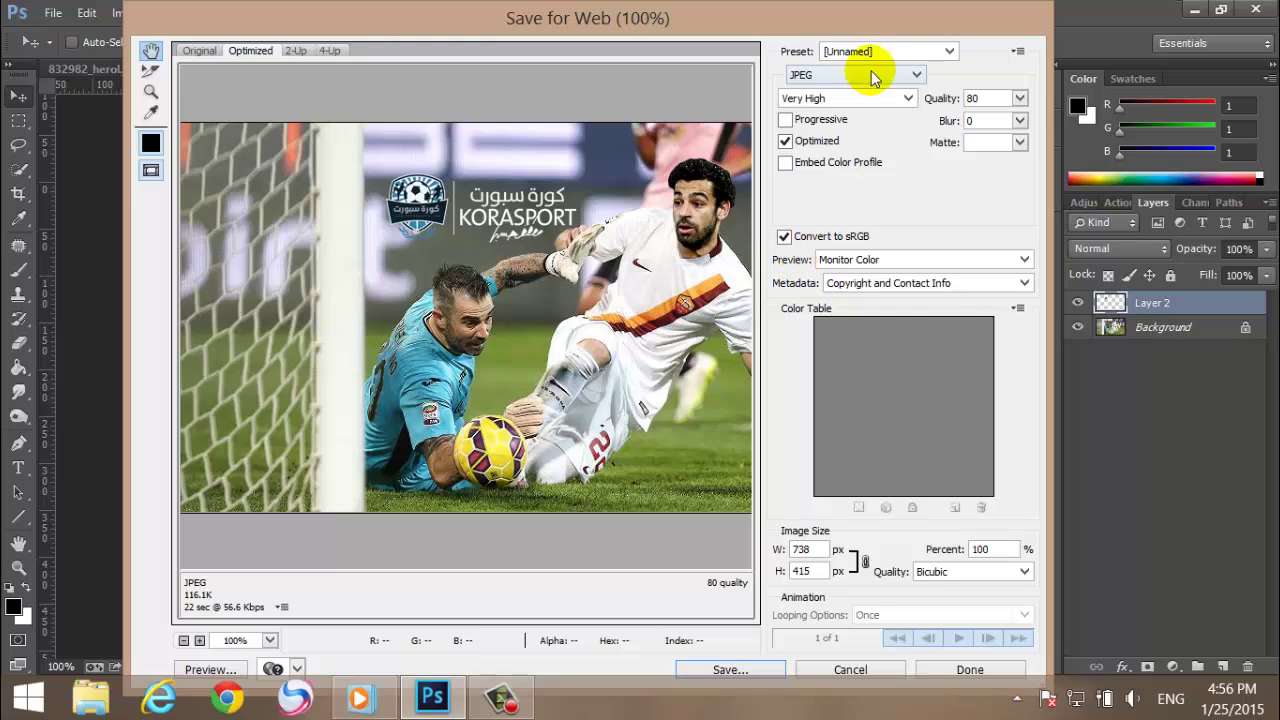
{"action": "left_click", "coordinate": [831, 100]}
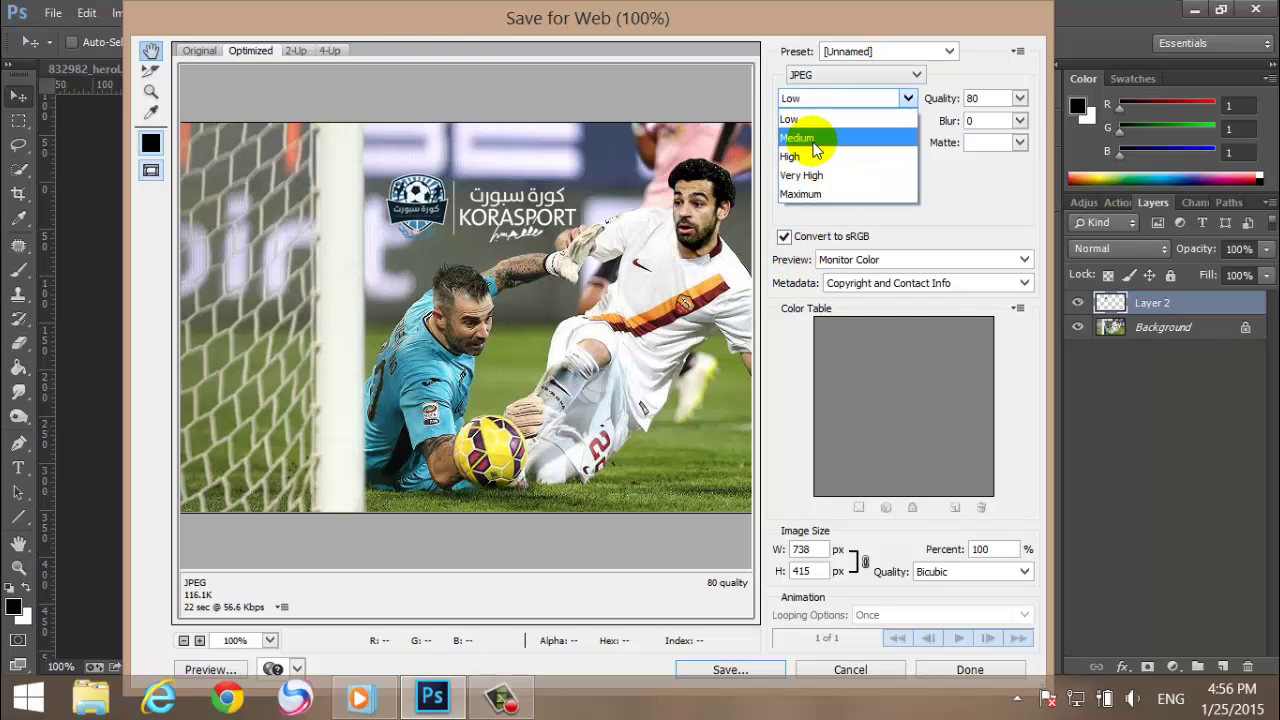
{"action": "left_click", "coordinate": [810, 194]}
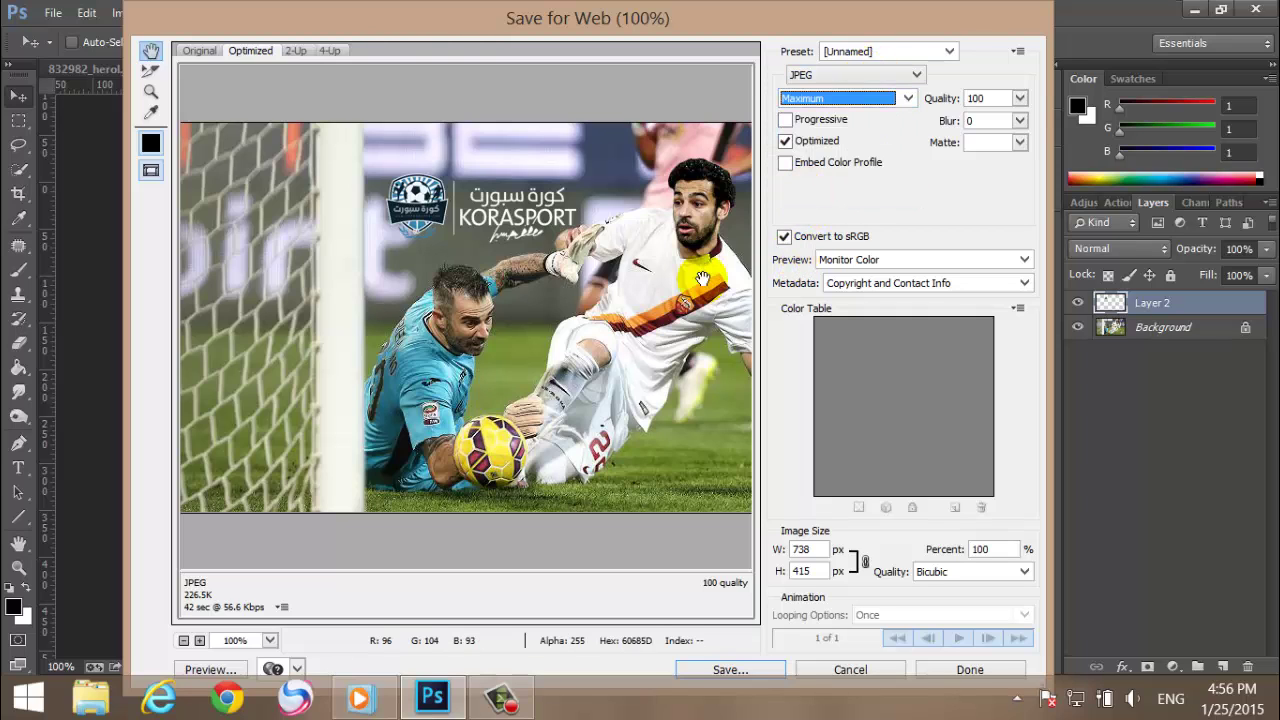
Step: Save the optimized image in New folder (2) under the file name Salah
{"action": "left_click", "coordinate": [727, 670]}
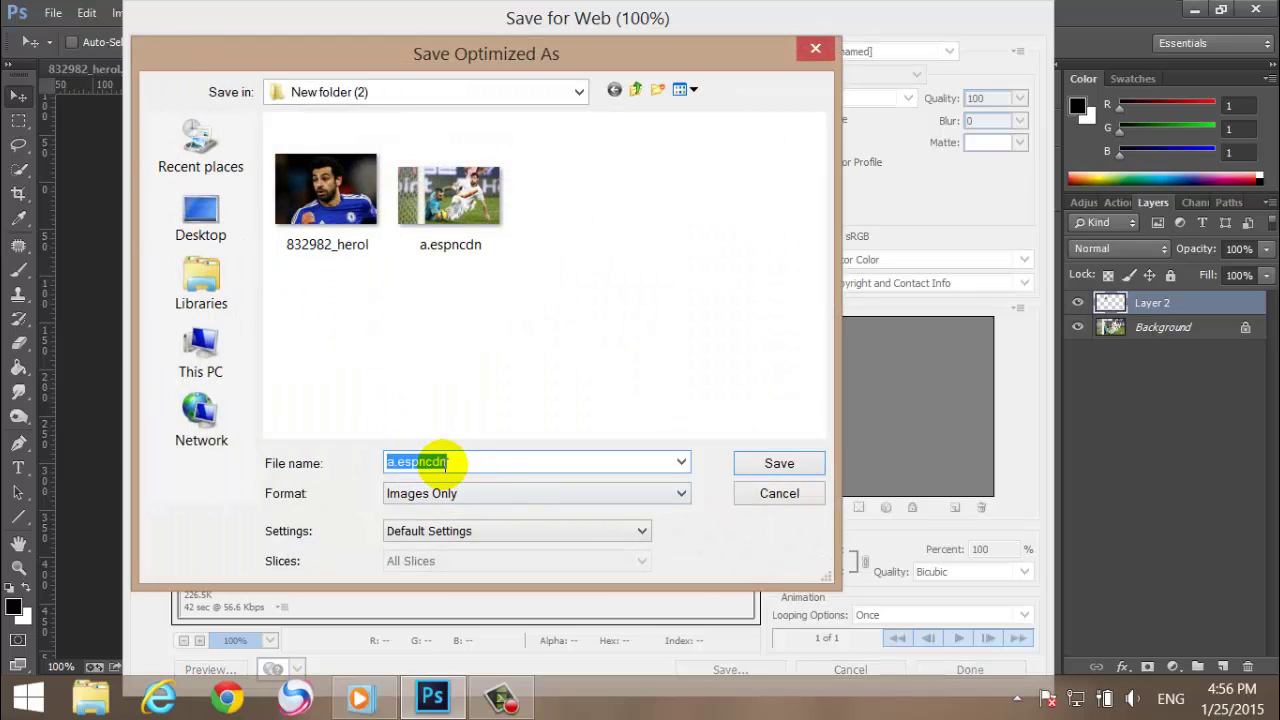
{"action": "type", "text": "Sala"}
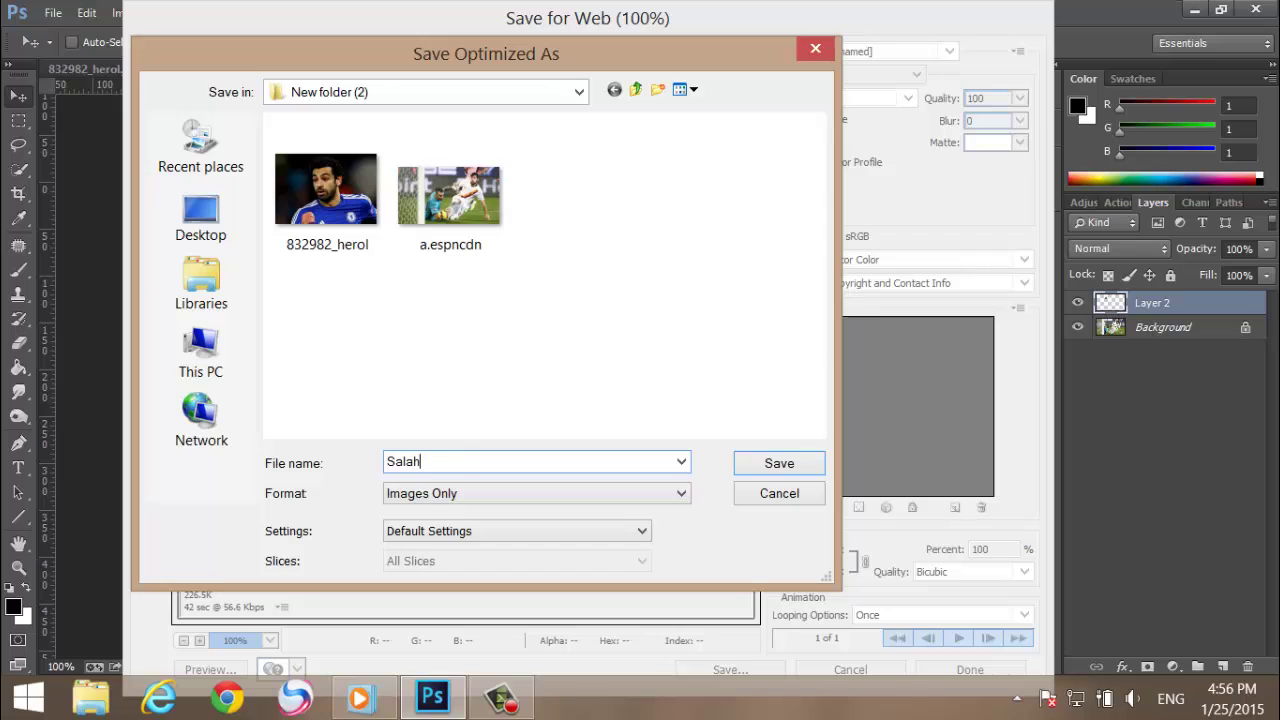
{"action": "type", "text": "h"}
{"action": "key", "text": "Return"}
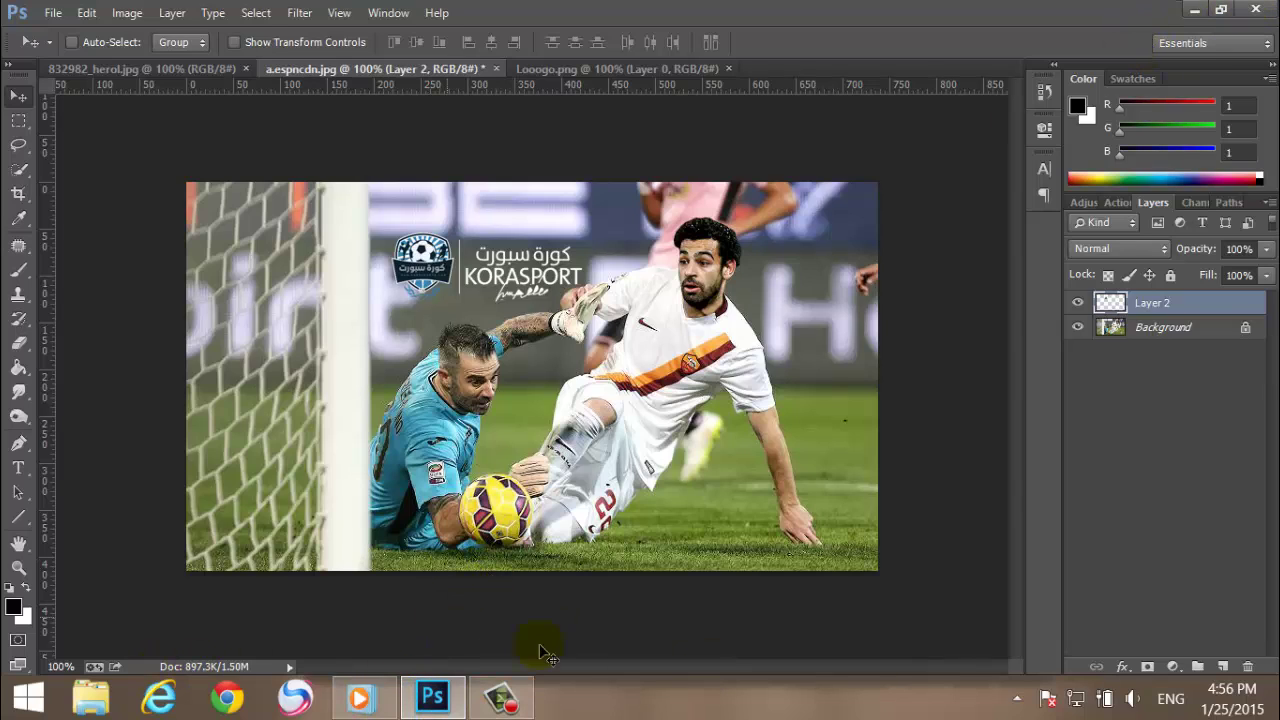
Step: Open the exported Salah image from New folder (2) on the desktop, examine the finished composite and close the viewer
{"action": "left_click", "coordinate": [1265, 706]}
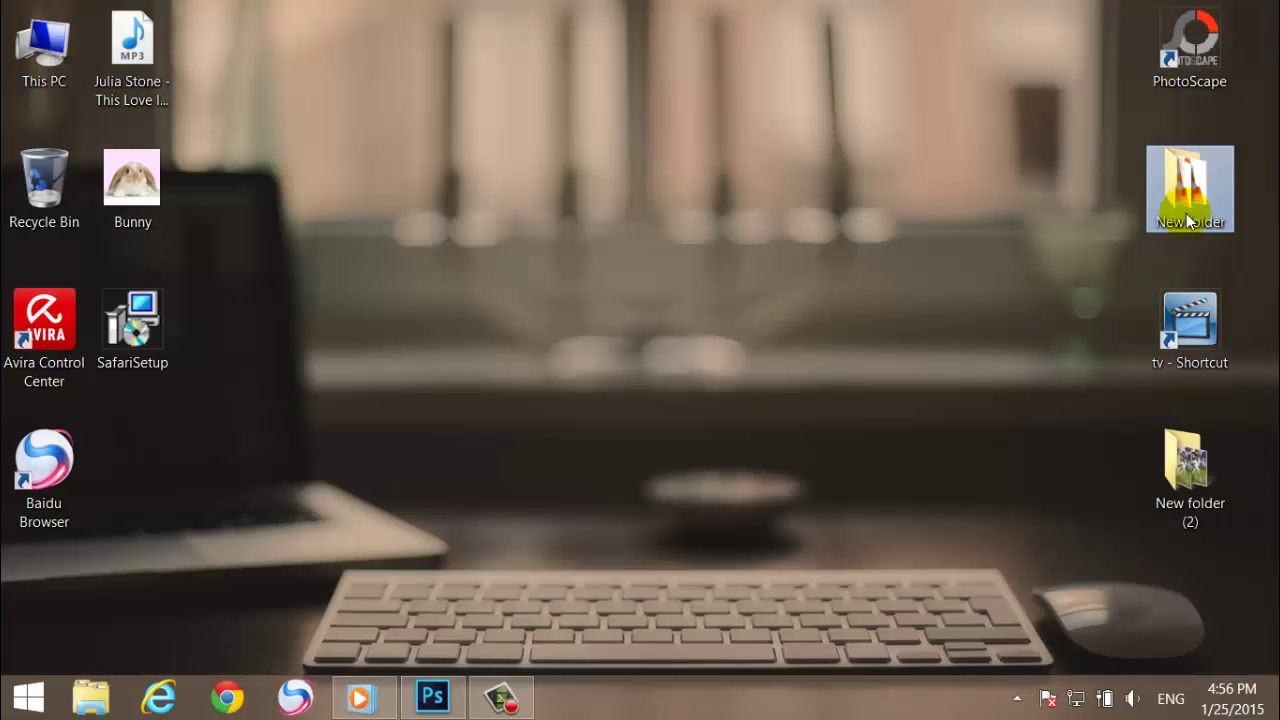
{"action": "double_click", "coordinate": [1188, 465]}
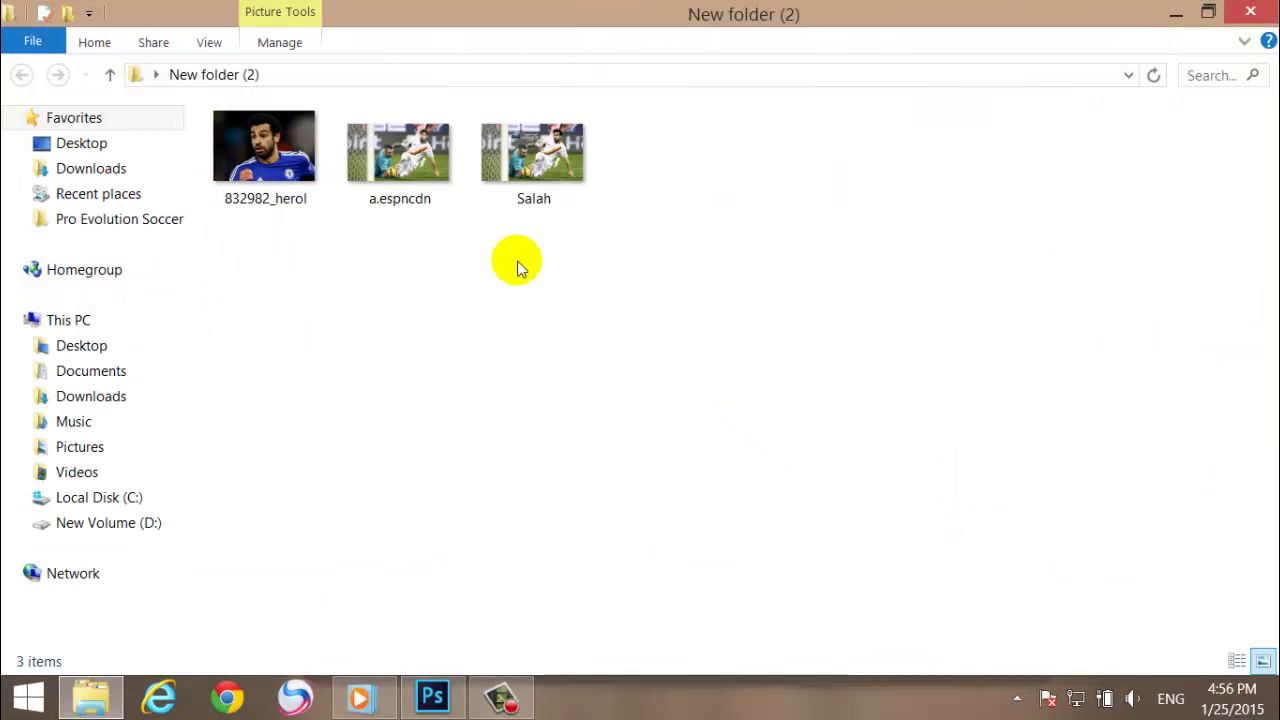
{"action": "left_click", "coordinate": [540, 165]}
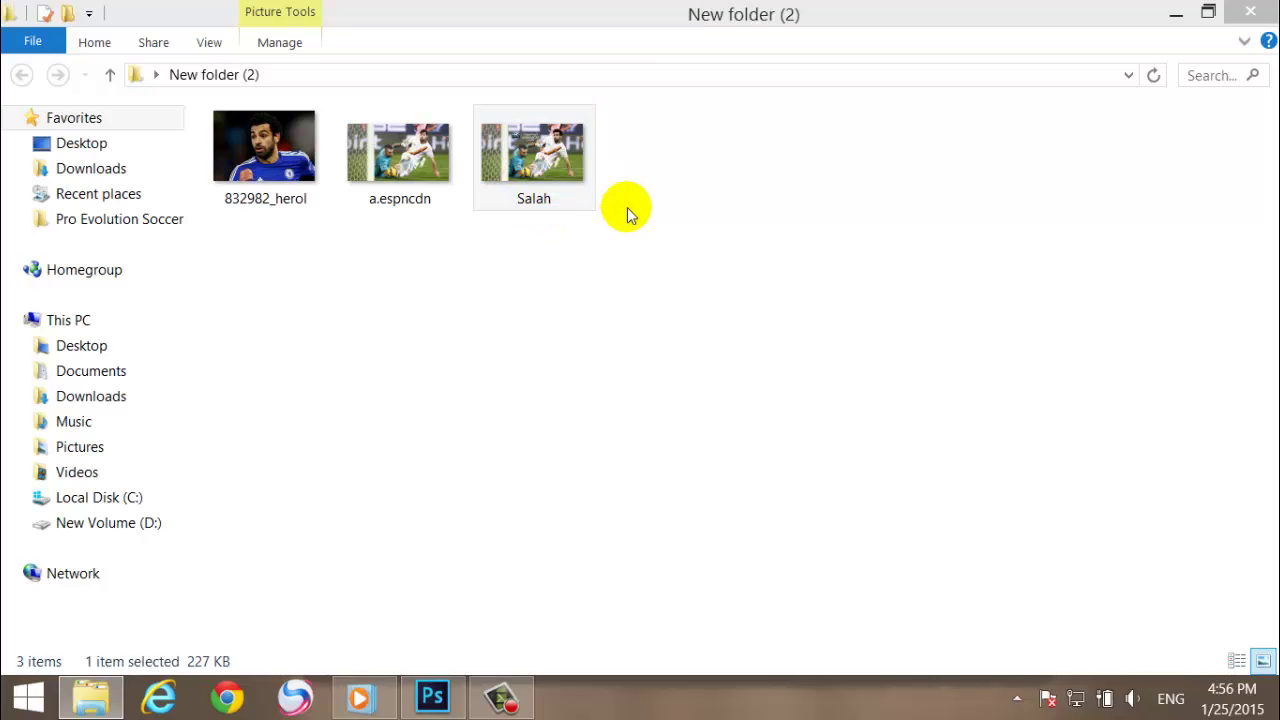
{"action": "scroll", "coordinate": [1006, 366], "scroll_direction": "up", "scroll_amount": 1}
{"action": "scroll", "coordinate": [1006, 370], "scroll_direction": "down", "scroll_amount": 1}
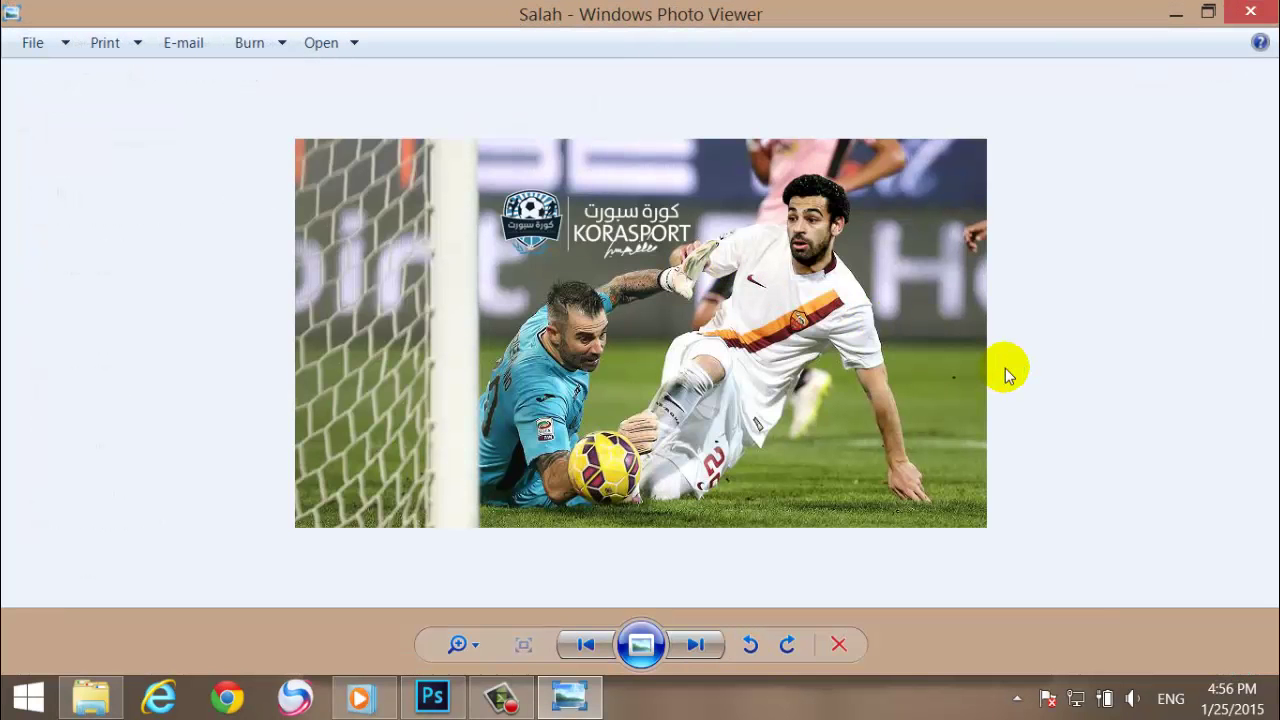
{"action": "scroll", "coordinate": [1006, 370], "scroll_direction": "up", "scroll_amount": 1}
{"action": "scroll", "coordinate": [1006, 370], "scroll_direction": "down", "scroll_amount": 1}
{"action": "scroll", "coordinate": [1006, 370], "scroll_direction": "up", "scroll_amount": 1}
{"action": "scroll", "coordinate": [1006, 370], "scroll_direction": "down", "scroll_amount": 1}
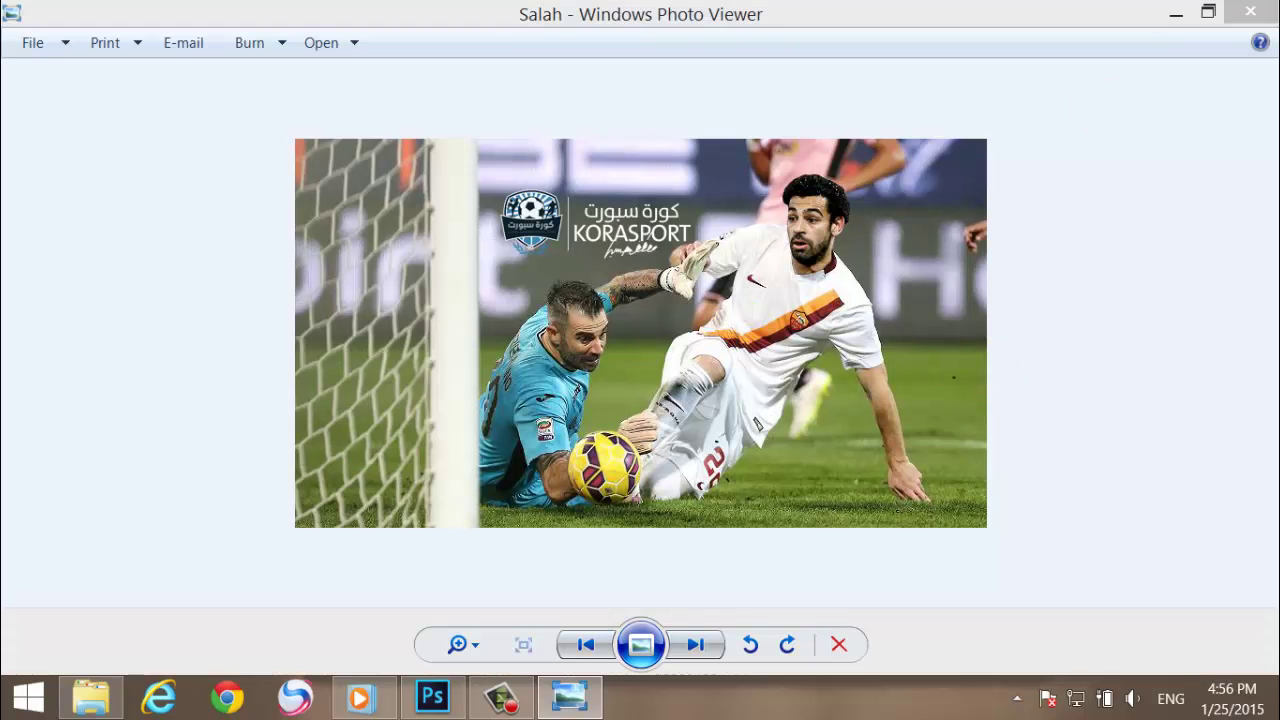
{"action": "left_click", "coordinate": [1262, 12]}
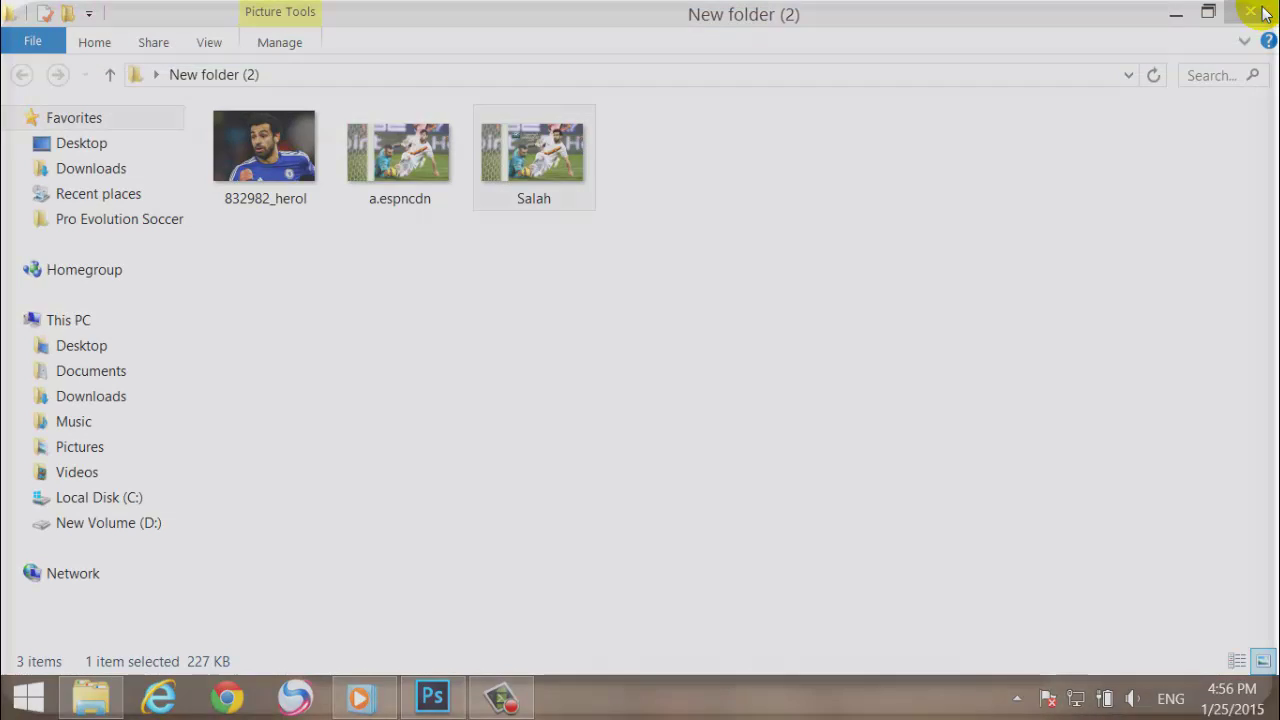